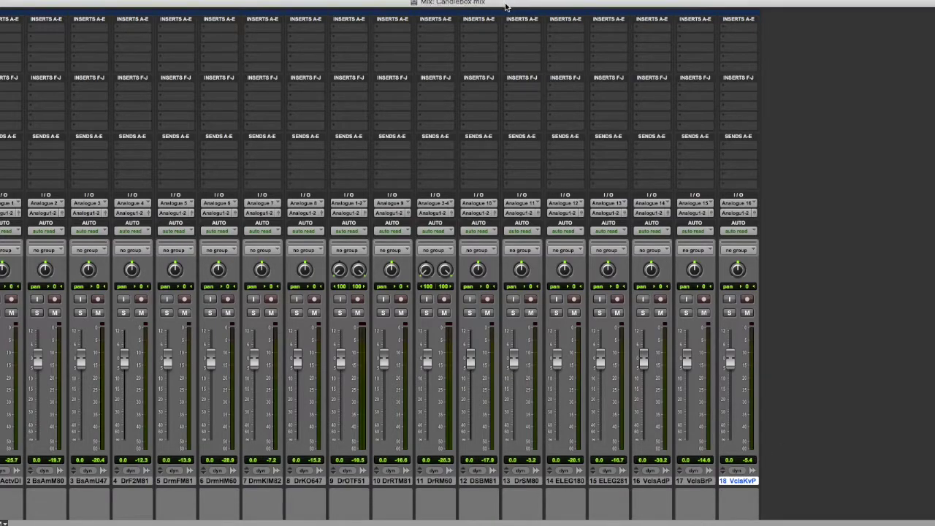
# - Switch to the Edit window and play the session from its beginning
pyautogui.press('super+equal')
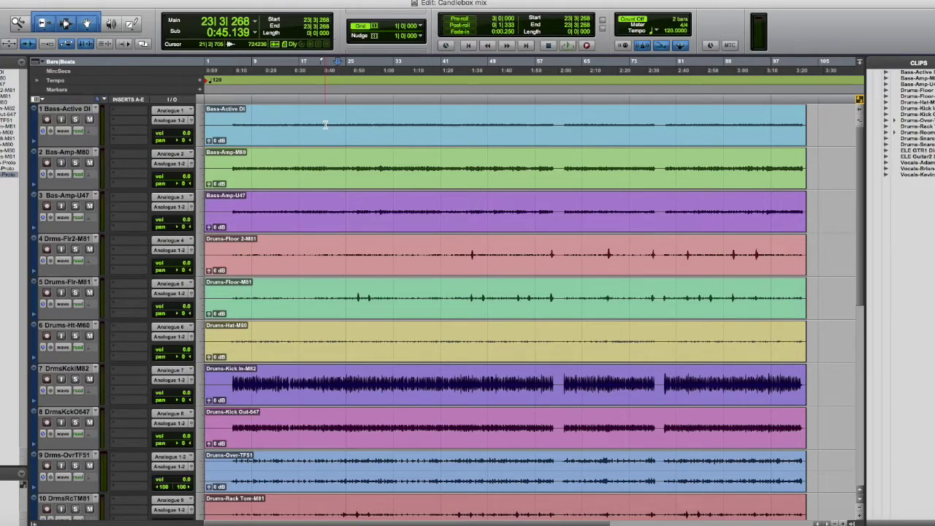
pyautogui.click(488, 46)
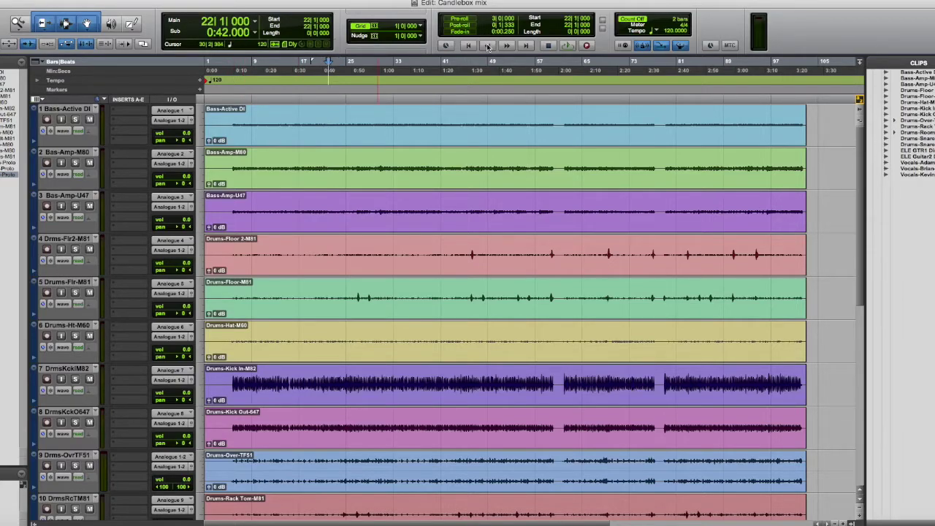
pyautogui.click(468, 45)
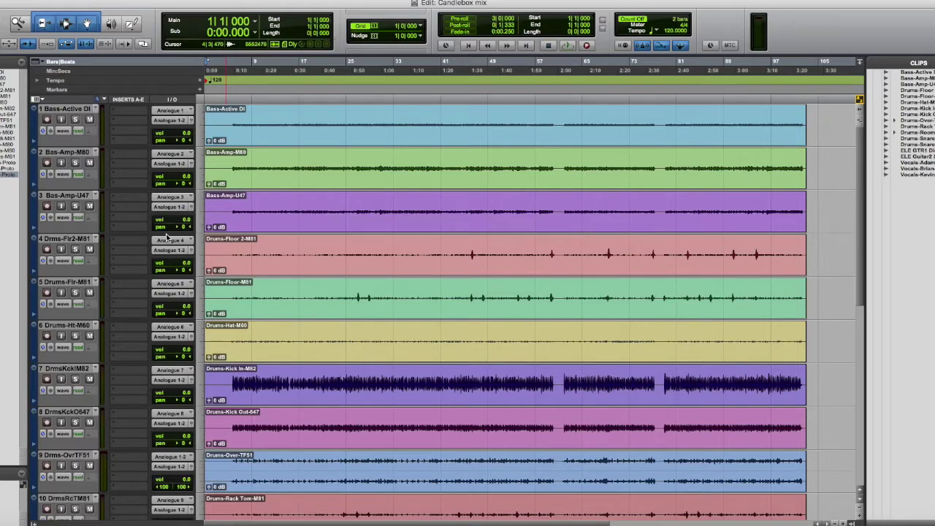
pyautogui.click(575, 48)
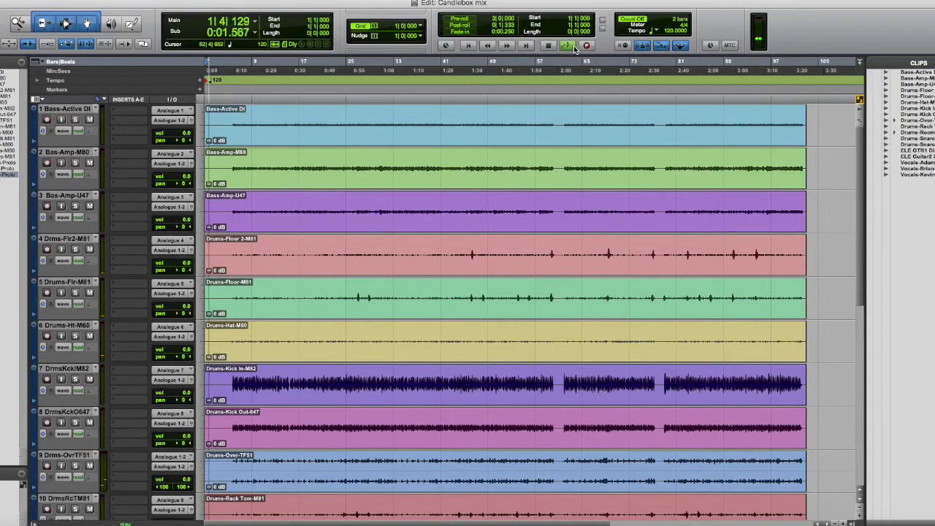
# - Switch to the Mix window and rename the Bass-Amp-M80 track as Bass-Amp
pyautogui.press('super+equal')
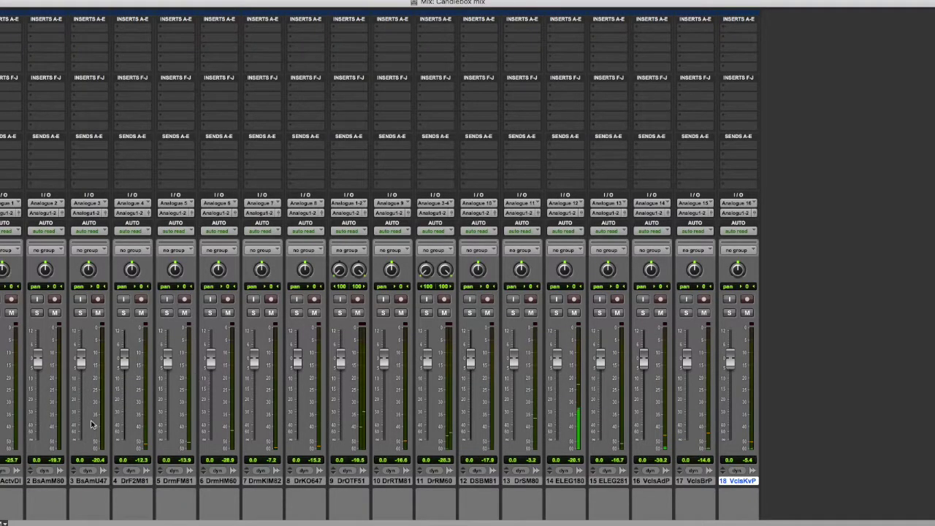
pyautogui.click(13, 482)
pyautogui.doubleClick(14, 483)
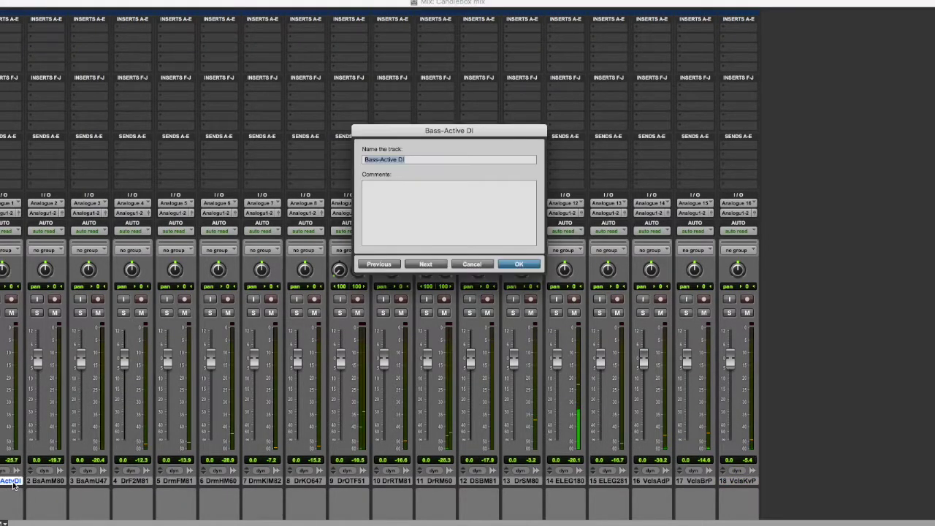
pyautogui.click(417, 264)
pyautogui.click(420, 160)
pyautogui.press('BackSpace')
pyautogui.press('BackSpace')
pyautogui.press('BackSpace')
pyautogui.press('BackSpace')
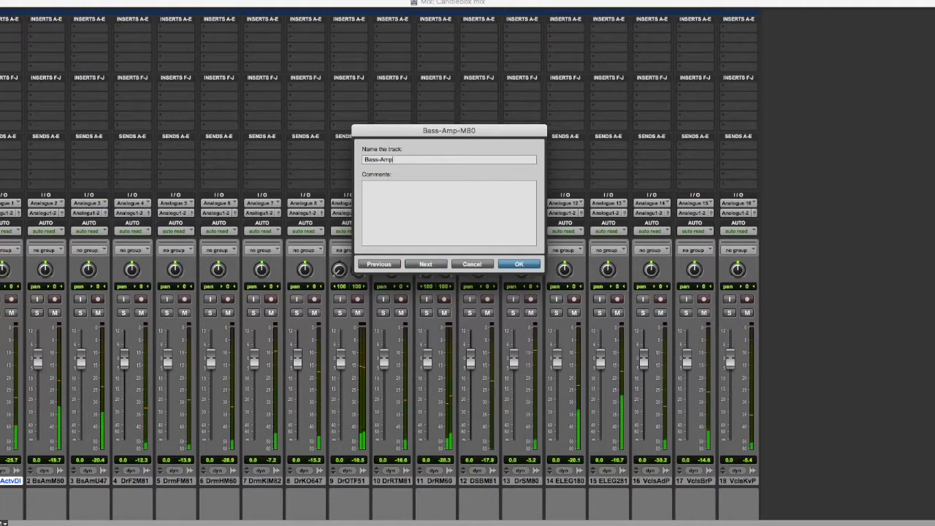
pyautogui.click(426, 264)
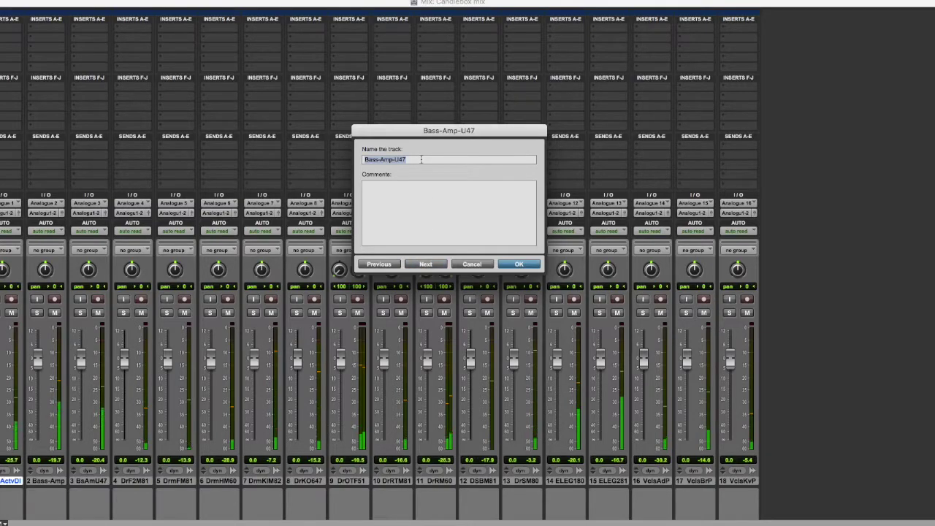
# - Skip the Bass-Amp-U47 track and rename the Drums-Floor 2-M81 track as Floor 2 Tom
pyautogui.click(426, 263)
pyautogui.click(431, 160)
pyautogui.press('BackSpace')
pyautogui.press('BackSpace')
pyautogui.press('BackSpace')
pyautogui.press('BackSpace')
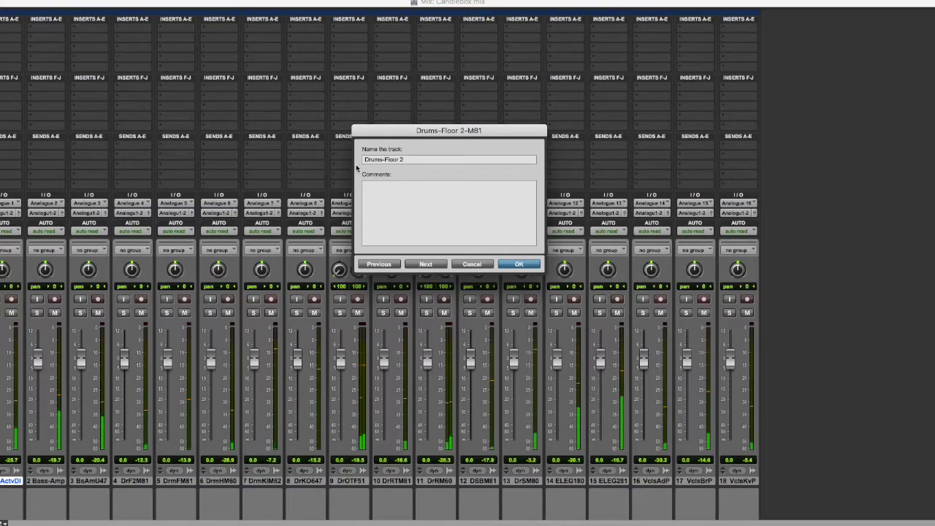
pyautogui.click(387, 160)
pyautogui.press('BackSpace')
pyautogui.press('BackSpace')
pyautogui.press('BackSpace')
pyautogui.press('BackSpace')
pyautogui.press('BackSpace')
pyautogui.press('BackSpace')
pyautogui.click(405, 159)
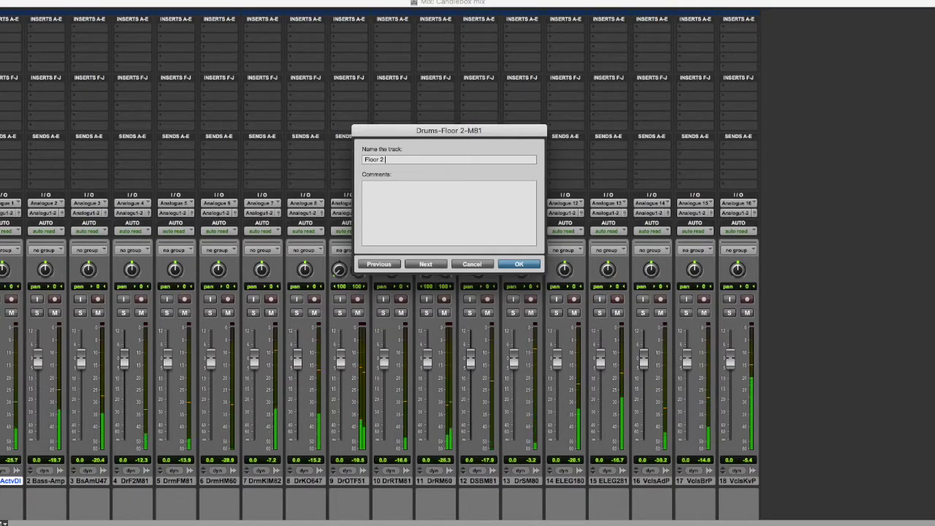
pyautogui.write('Tom')
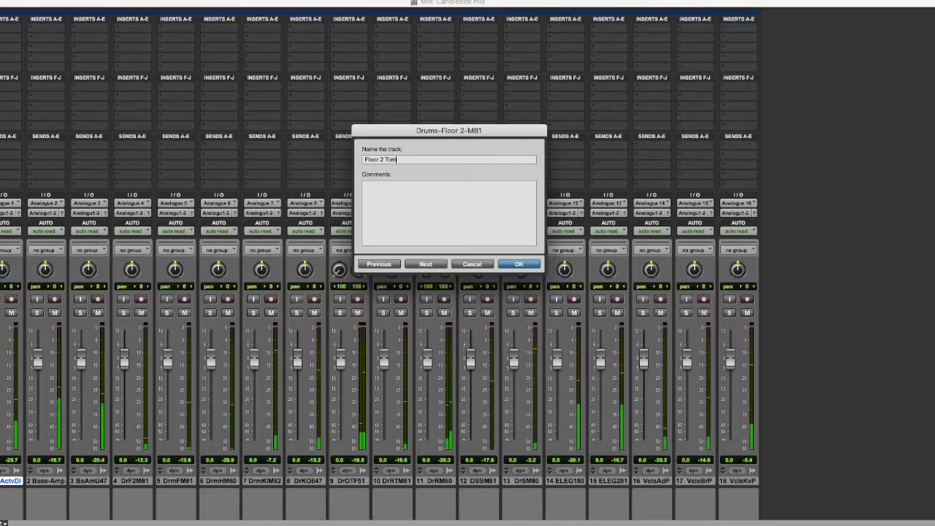
pyautogui.click(426, 264)
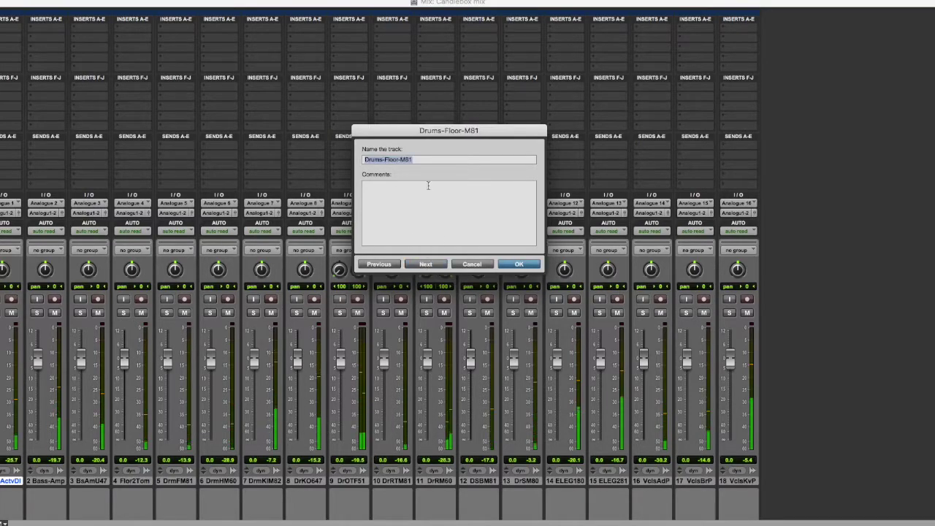
# - Rename the Drums-Floor-M81 track as Floor-M81 and the Drums-Hat-M60 track as Hi Hatt
pyautogui.click(389, 160)
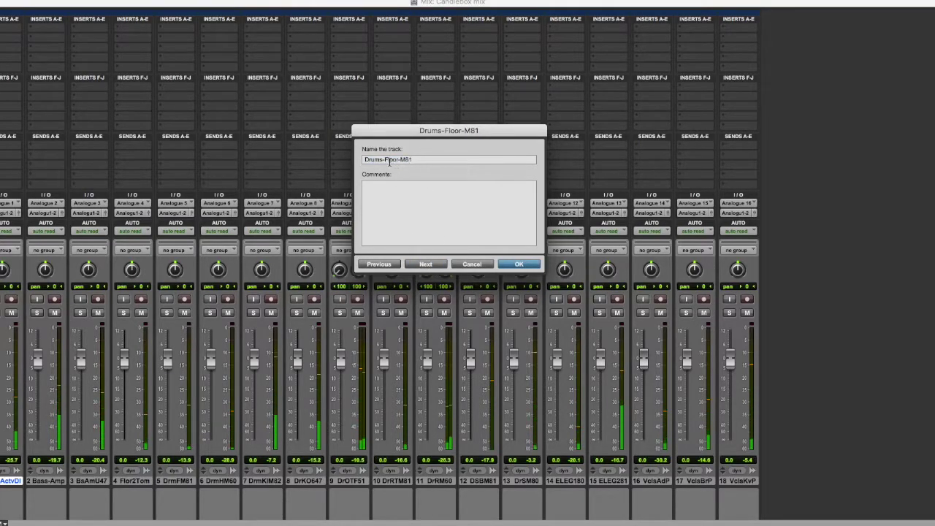
pyautogui.moveTo(385, 159); pyautogui.dragTo(357, 160)
pyautogui.press('BackSpace')
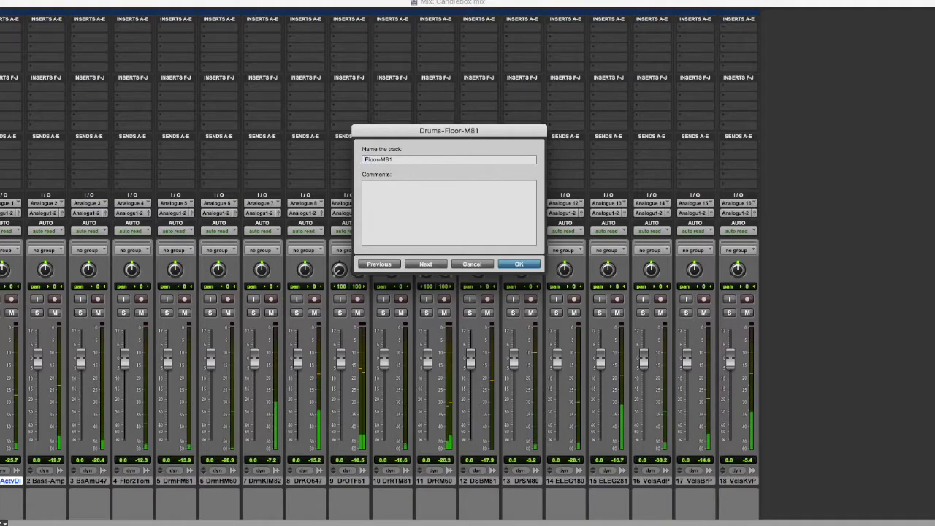
pyautogui.click(426, 263)
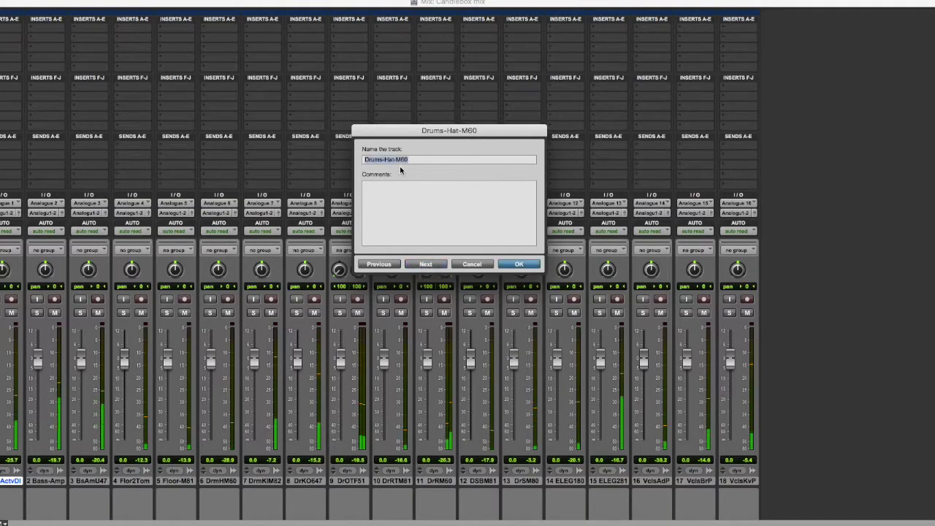
pyautogui.write('Hi H')
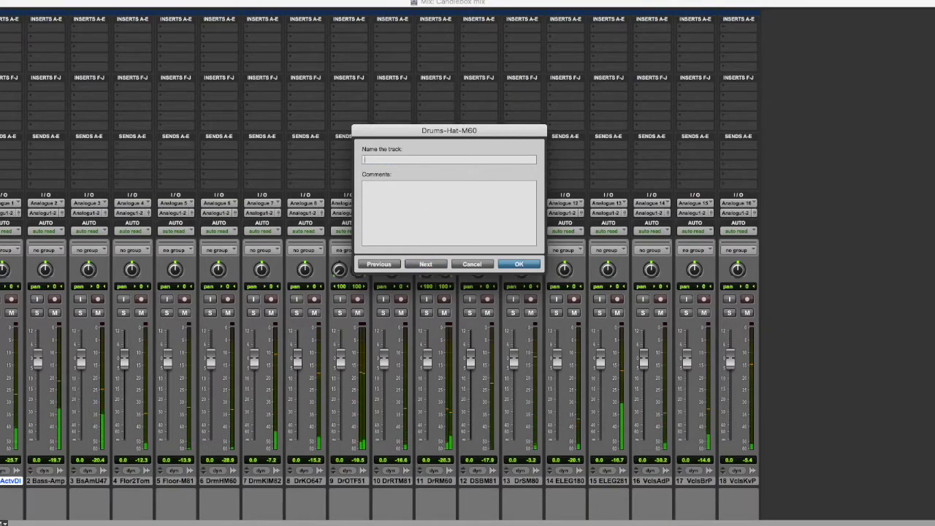
pyautogui.write('a')
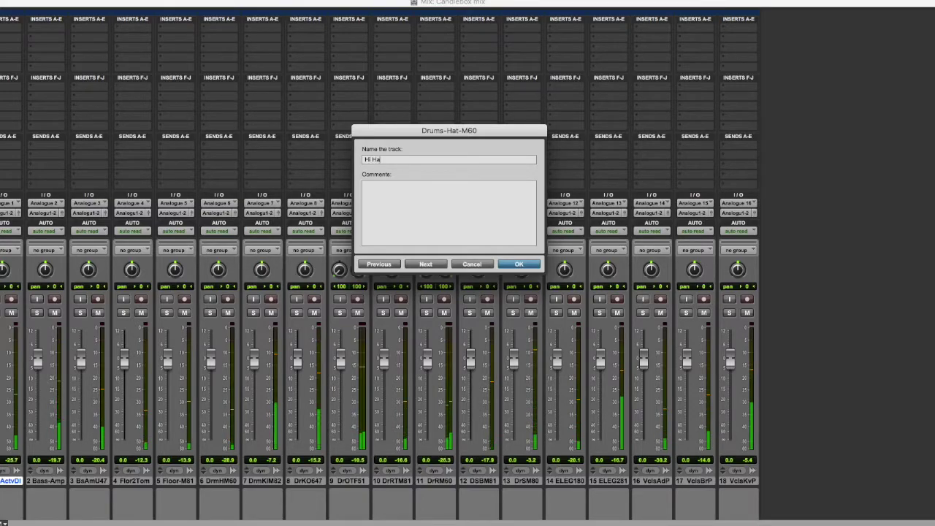
pyautogui.write('tt')
pyautogui.click(426, 264)
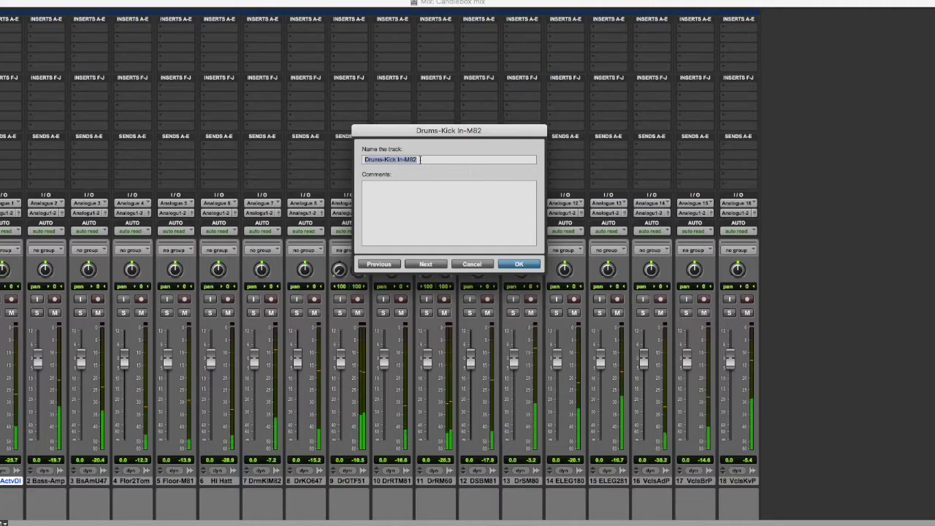
# - Rename the Drums-Kick In-M82 track as Kick In and the Drums-Kick Out-647 track as Kick Out
pyautogui.press('BackSpace')
pyautogui.write('Kick ')
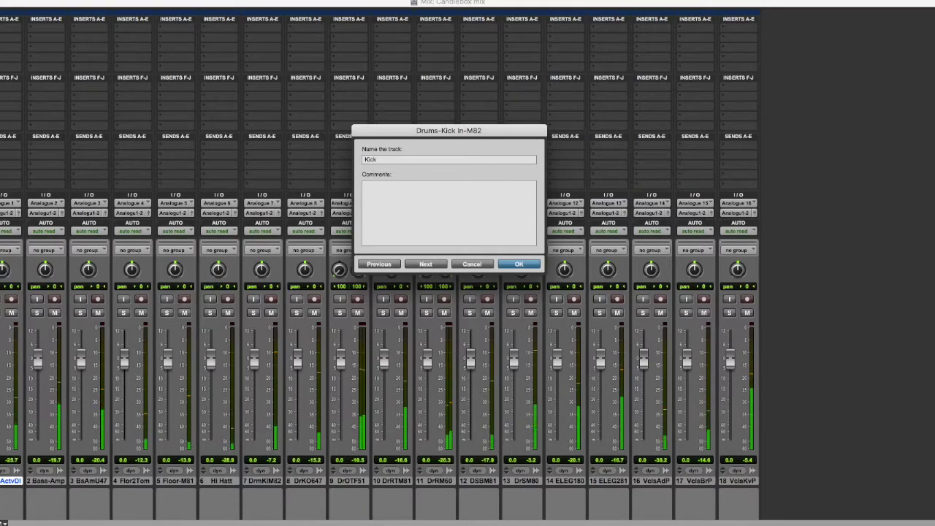
pyautogui.write('In')
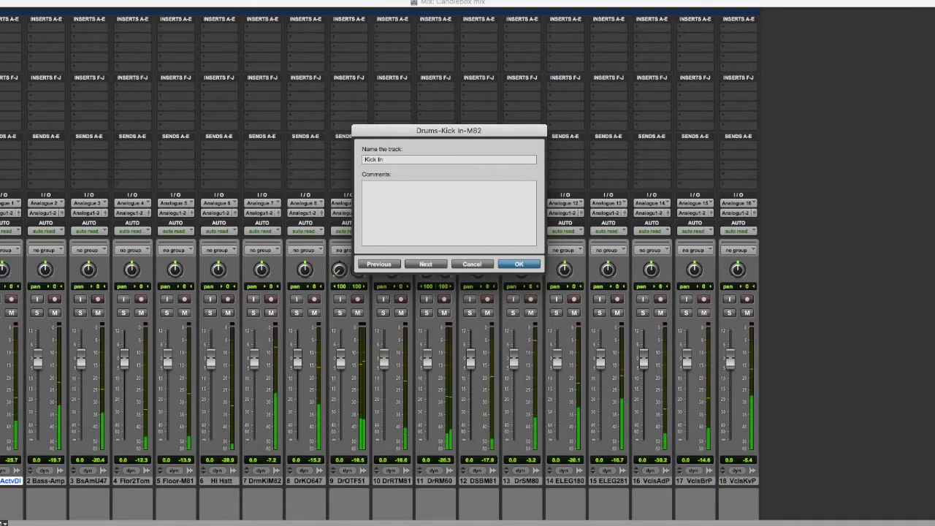
pyautogui.click(425, 264)
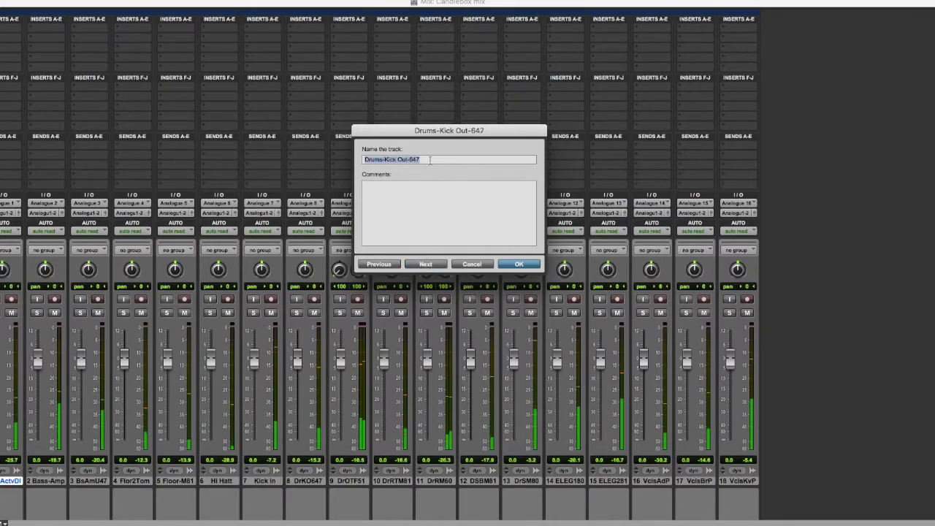
pyautogui.press('BackSpace')
pyautogui.write('Kick Out')
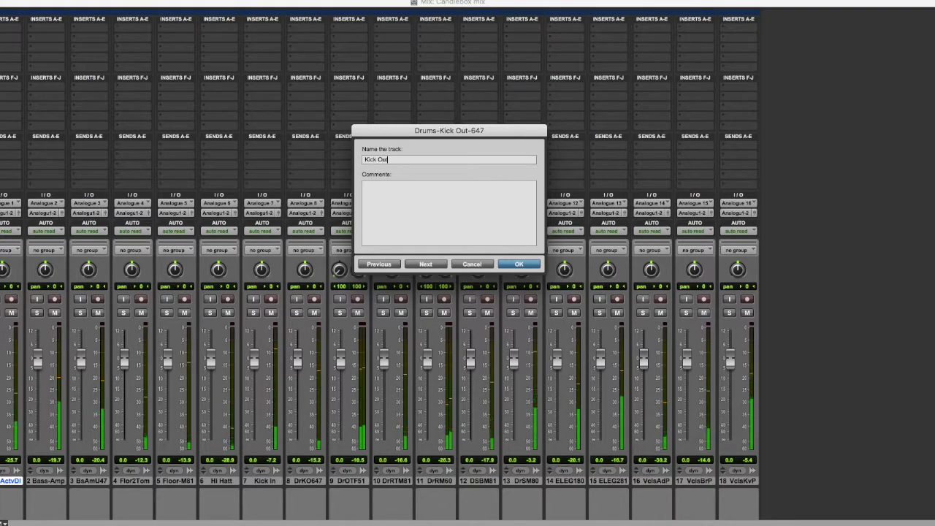
pyautogui.click(433, 263)
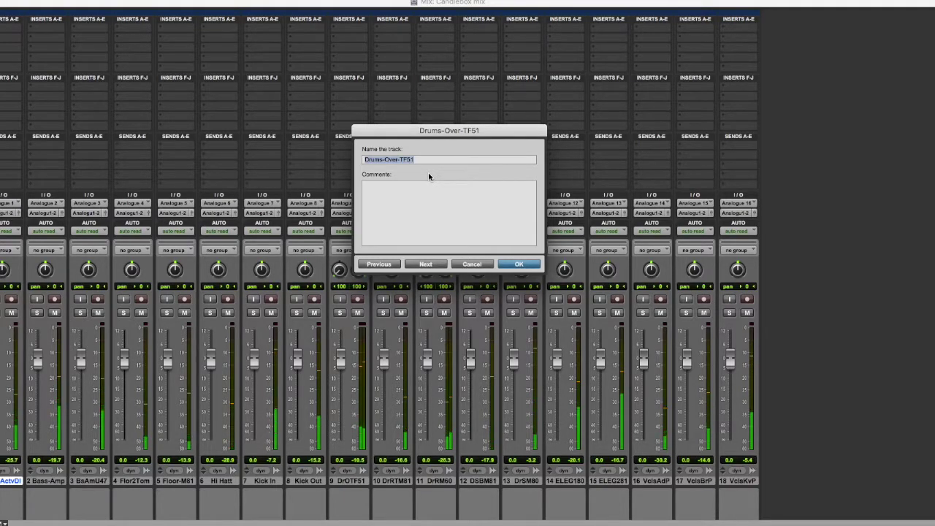
# - Rename the Drums-Over-TF51 track as Overheads and the Drums-Rack Tom-M81 track as Rack Tom
pyautogui.write('Ove')
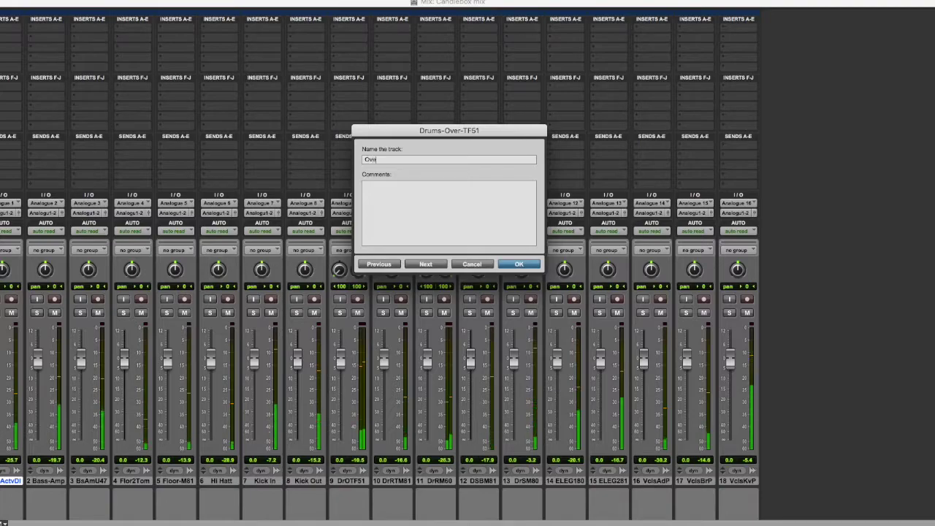
pyautogui.write('rheads')
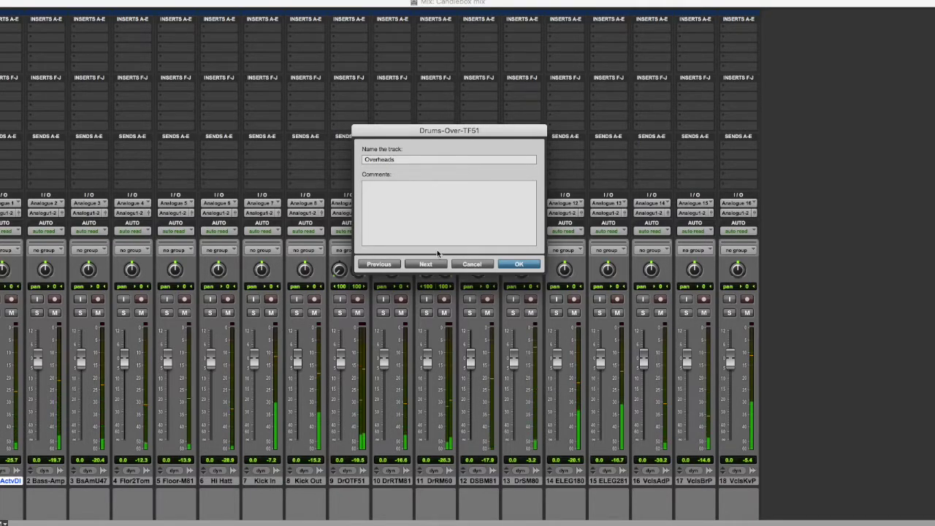
pyautogui.click(432, 264)
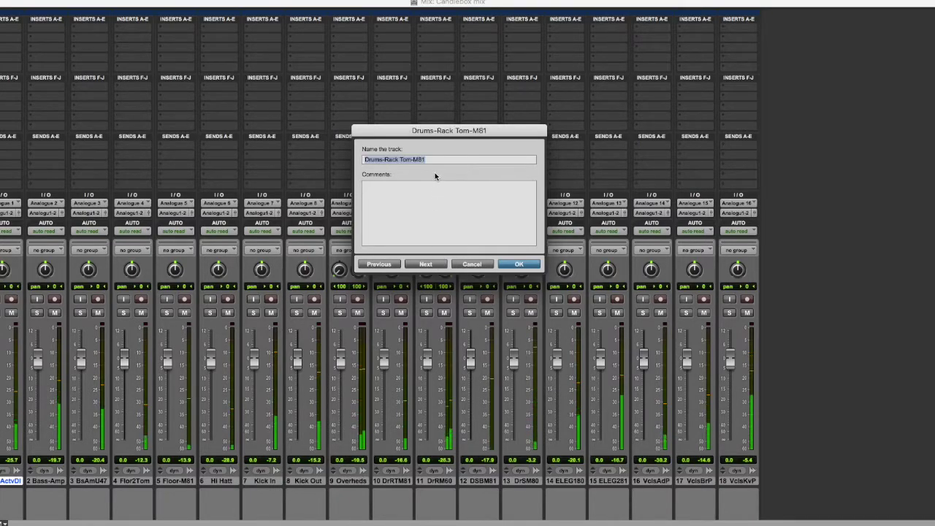
pyautogui.press('BackSpace')
pyautogui.write('Rack')
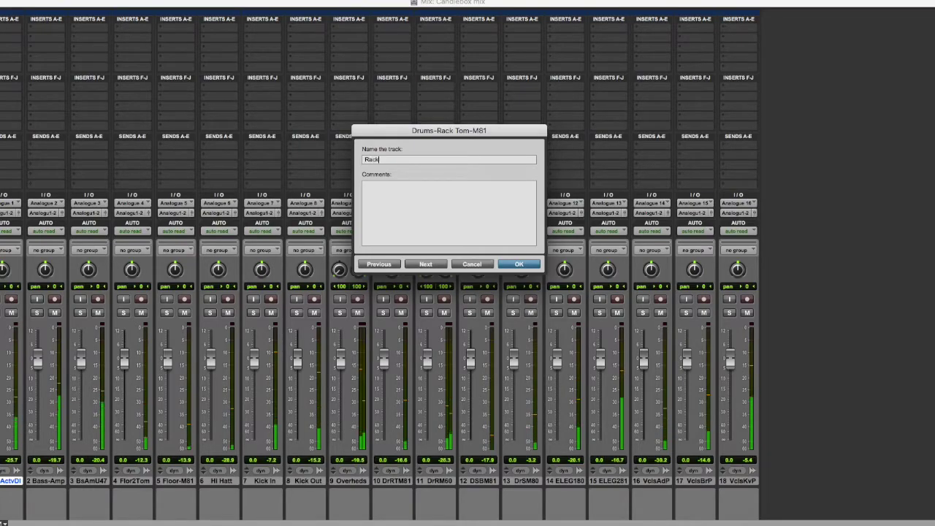
pyautogui.write(' Tom')
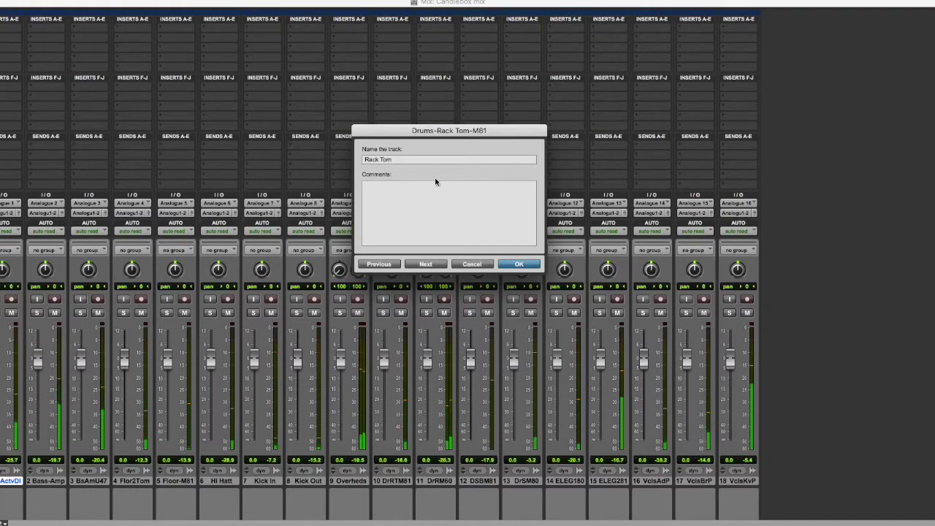
pyautogui.click(421, 265)
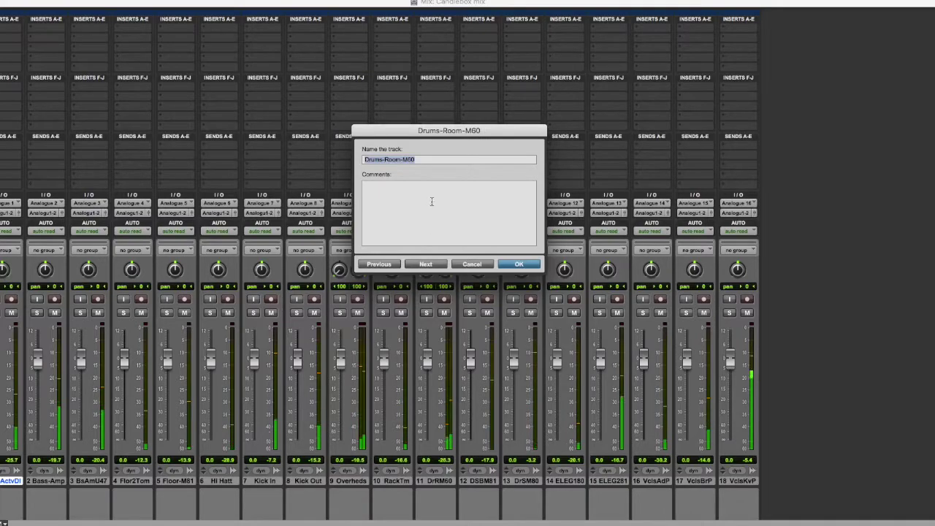
# - Rename the Drums-Room-M60 track as Rooms
pyautogui.press('BackSpace')
pyautogui.write('Rooms')
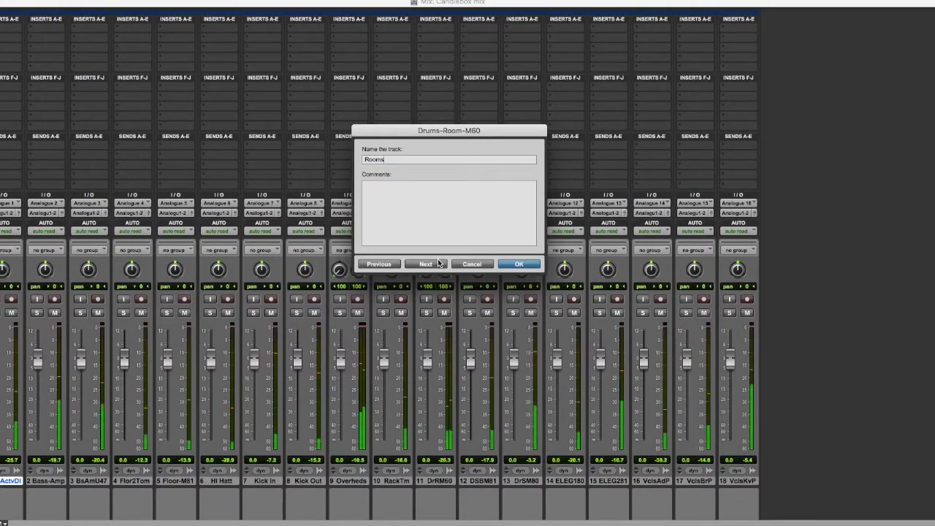
pyautogui.click(440, 264)
# - Rename the Drums-Snare Bot-M81 track as Snare Bottom and the Drums-Snare-M80 track as Snare
pyautogui.press('BackSpace')
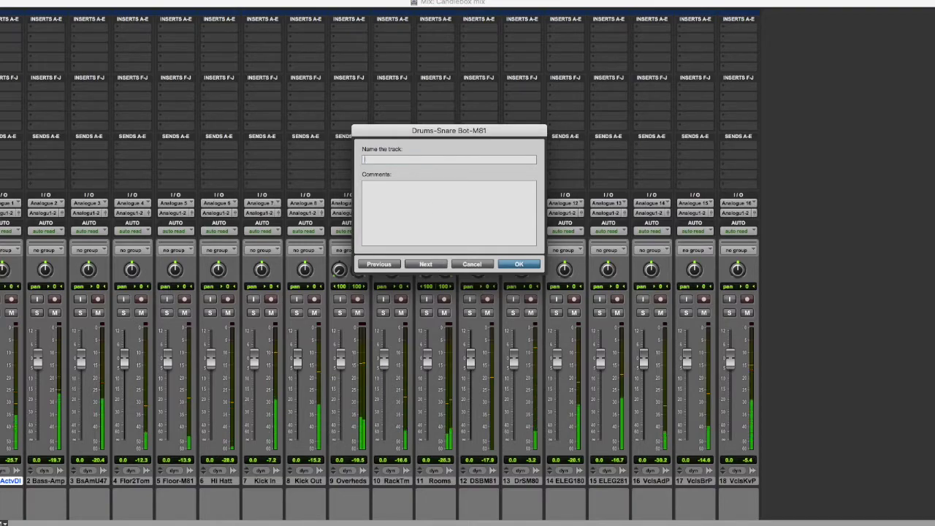
pyautogui.write('Snare Bottom')
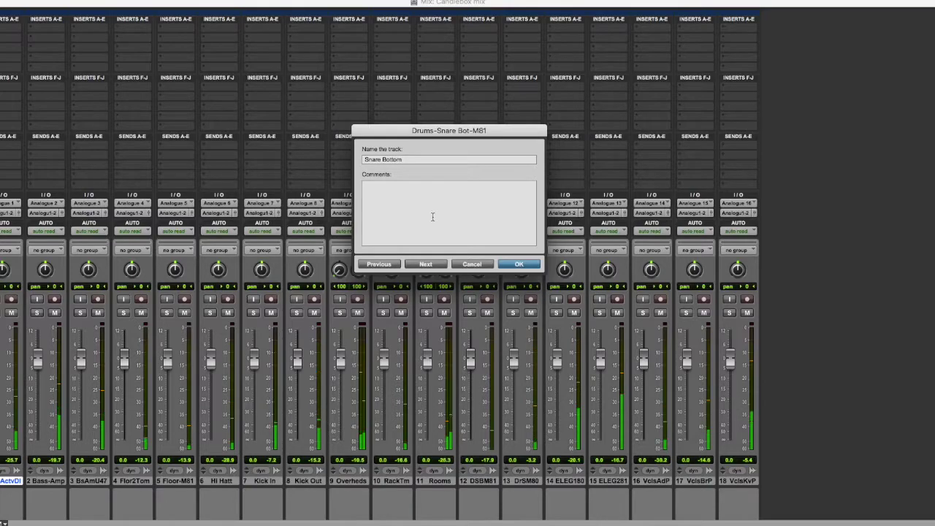
pyautogui.click(429, 265)
pyautogui.press('BackSpace')
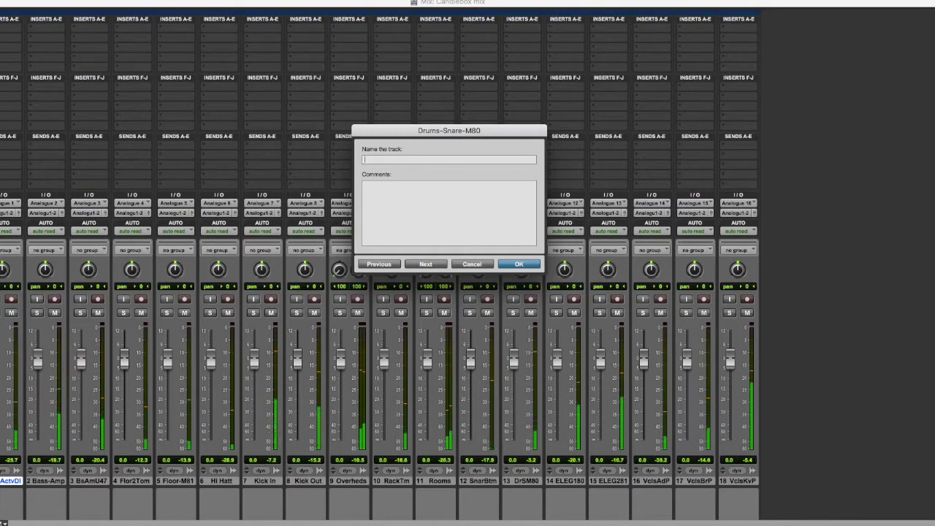
pyautogui.write('Snare')
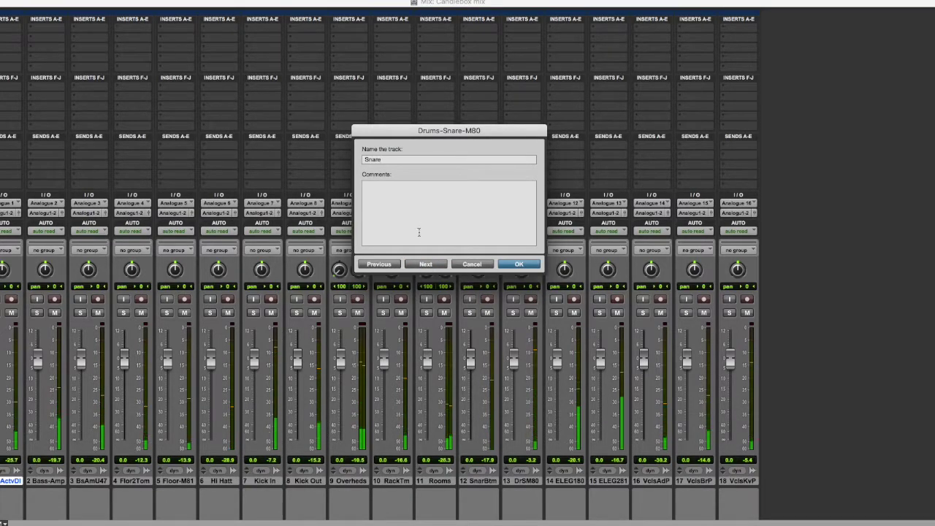
pyautogui.click(425, 264)
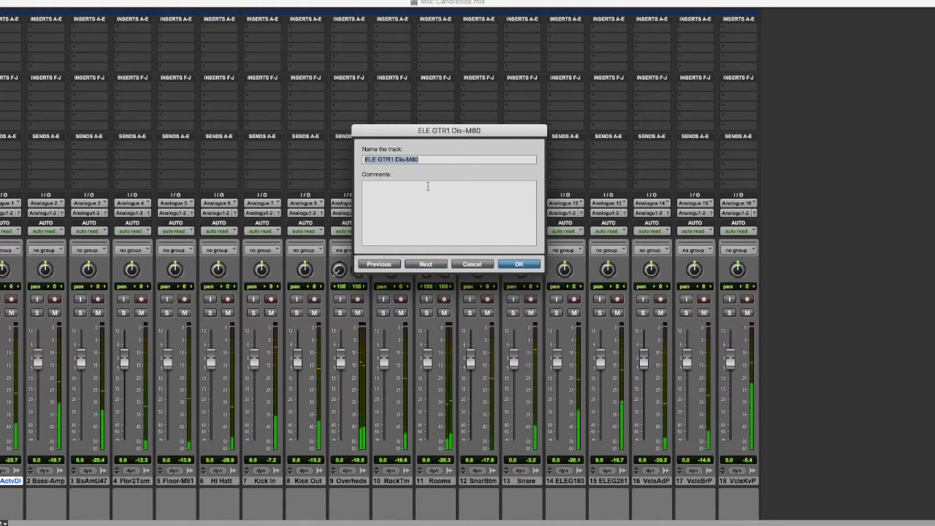
# - Rename the ELE GTR1 Dis-M80 track as ELE GTR1 Dis
pyautogui.click(423, 159)
pyautogui.press('BackSpace')
pyautogui.press('BackSpace')
pyautogui.press('BackSpace')
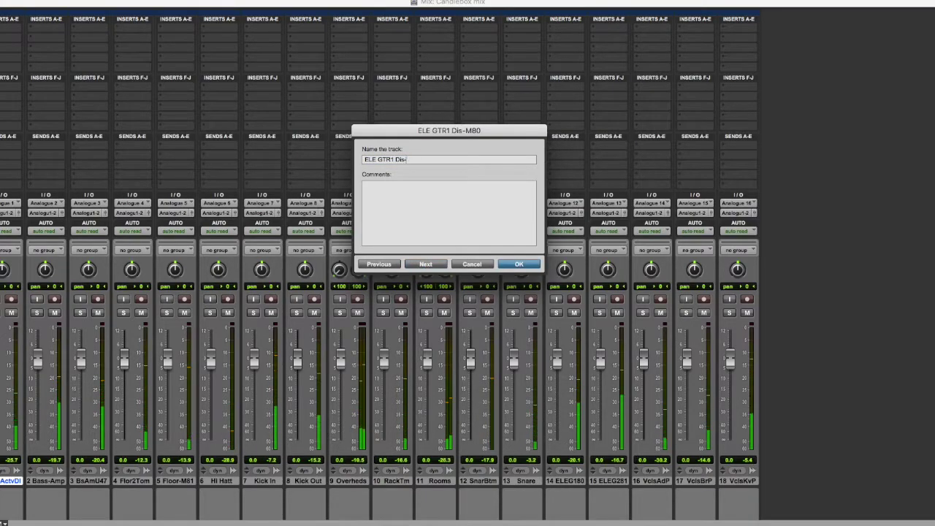
pyautogui.click(425, 264)
# - Rename the ELE Guitar2 Dis-M81 track as ELE Guitar2 Dis and finish renaming, leaving the three vocal track names as they are
pyautogui.click(429, 160)
pyautogui.press('BackSpace')
pyautogui.press('BackSpace')
pyautogui.press('BackSpace')
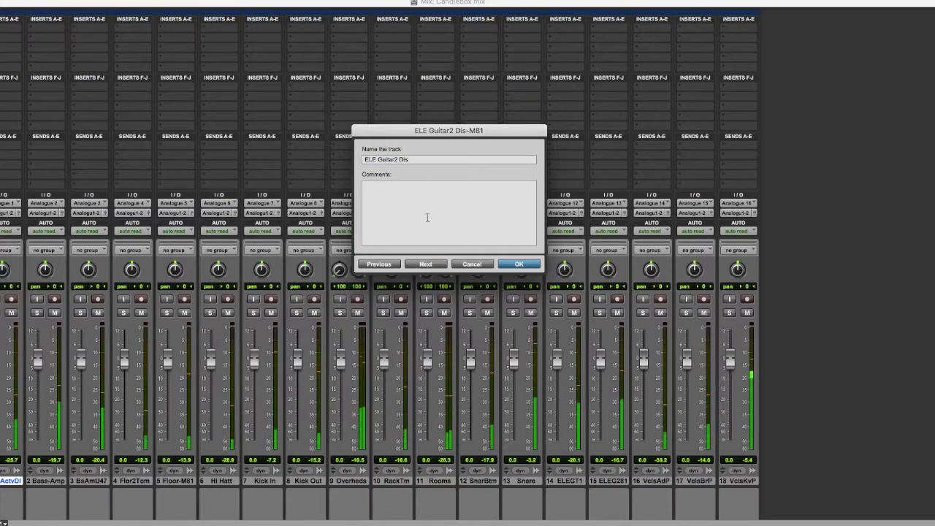
pyautogui.click(426, 264)
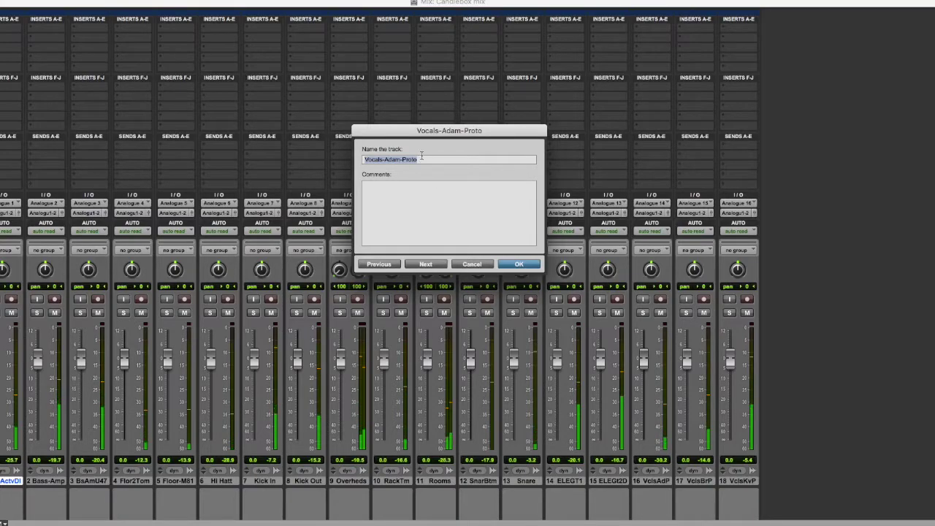
pyautogui.click(426, 263)
pyautogui.click(425, 265)
pyautogui.click(424, 263)
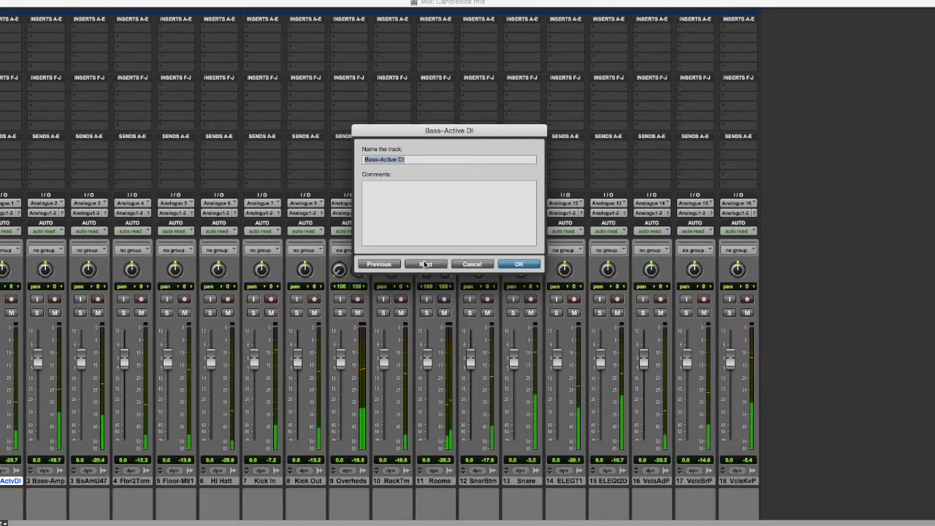
pyautogui.click(519, 263)
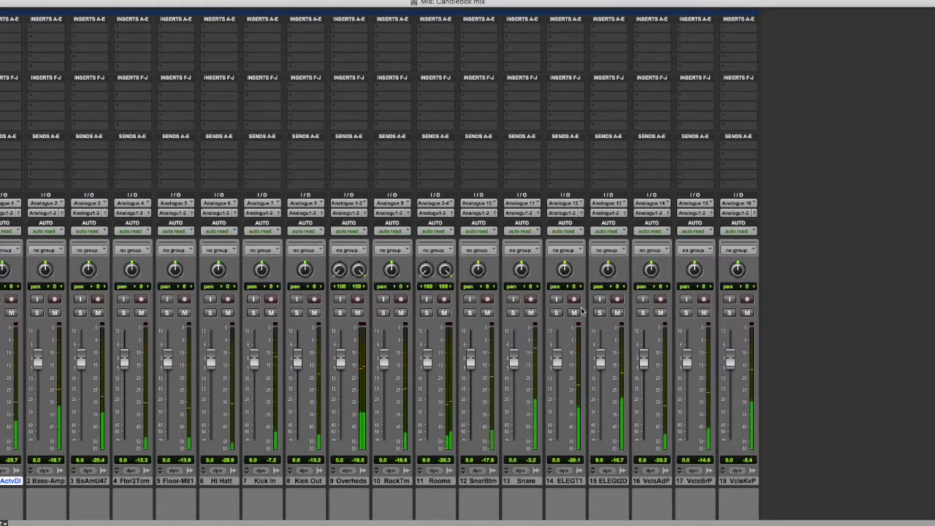
# - Move the Kick In and Kick Out tracks together to the start of the mixer, ahead of the bass tracks
pyautogui.click(394, 482)
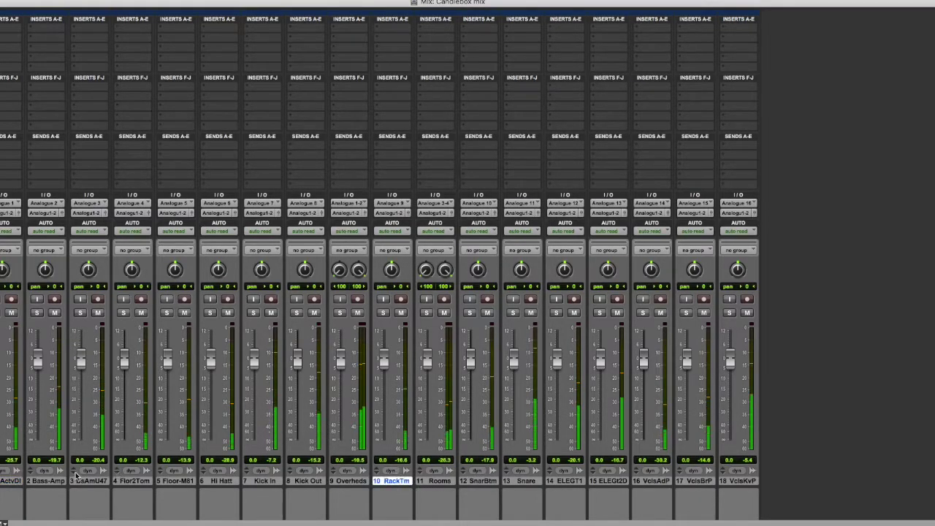
pyautogui.click(269, 482)
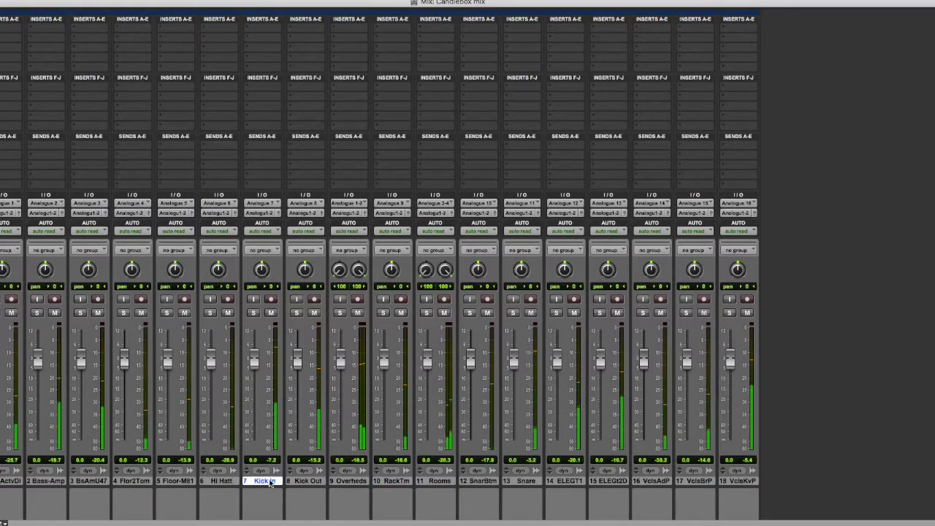
pyautogui.keyDown('shift'); pyautogui.click(306, 481); pyautogui.keyUp('shift')
pyautogui.moveTo(264, 481); pyautogui.dragTo(35, 501)
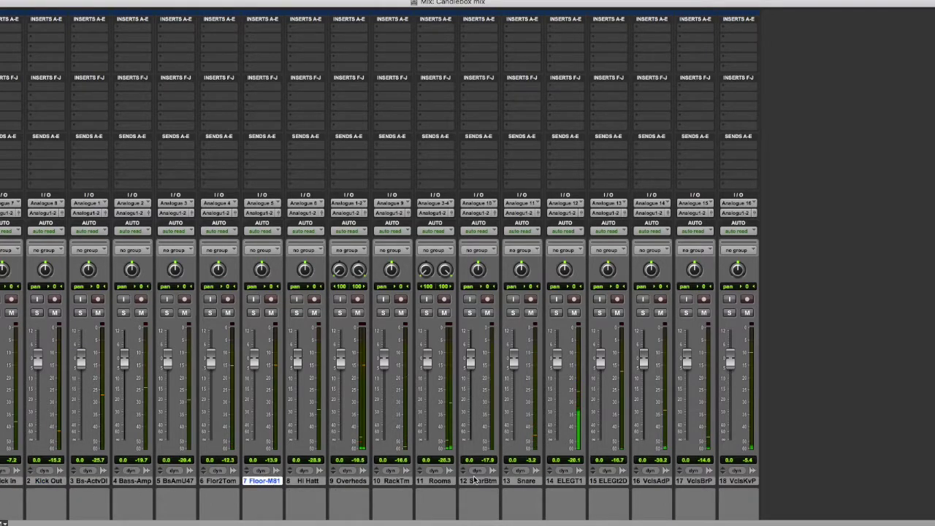
# - Move the Snare, Snare Bottom and Hi Hatt tracks, in that order, directly after Kick Out
pyautogui.moveTo(531, 480); pyautogui.dragTo(74, 488)
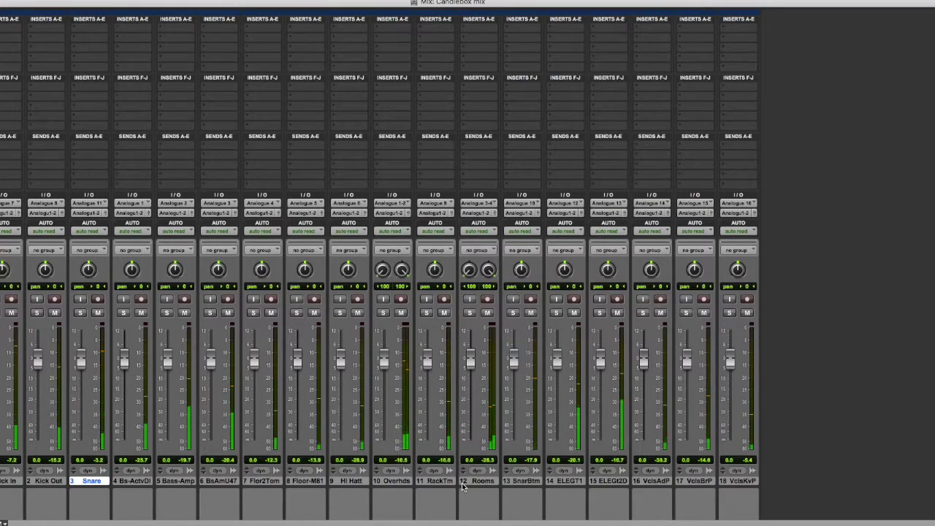
pyautogui.moveTo(527, 485); pyautogui.dragTo(124, 481)
pyautogui.moveTo(392, 480); pyautogui.dragTo(160, 486)
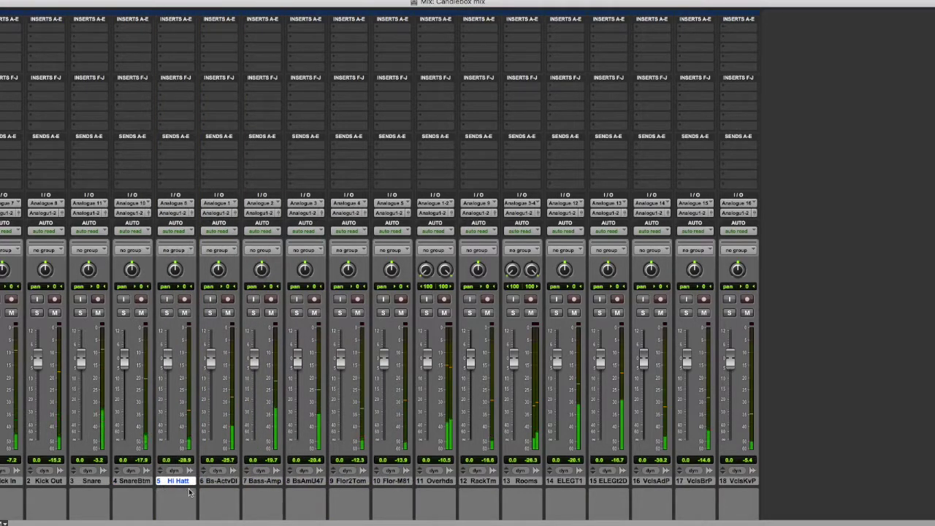
# - Arrange the remaining drum tracks after Hi Hatt in the order Rack Tom, Floor 2 Tom, Floor-M81, Overheads, Rooms
pyautogui.moveTo(448, 483); pyautogui.dragTo(217, 485)
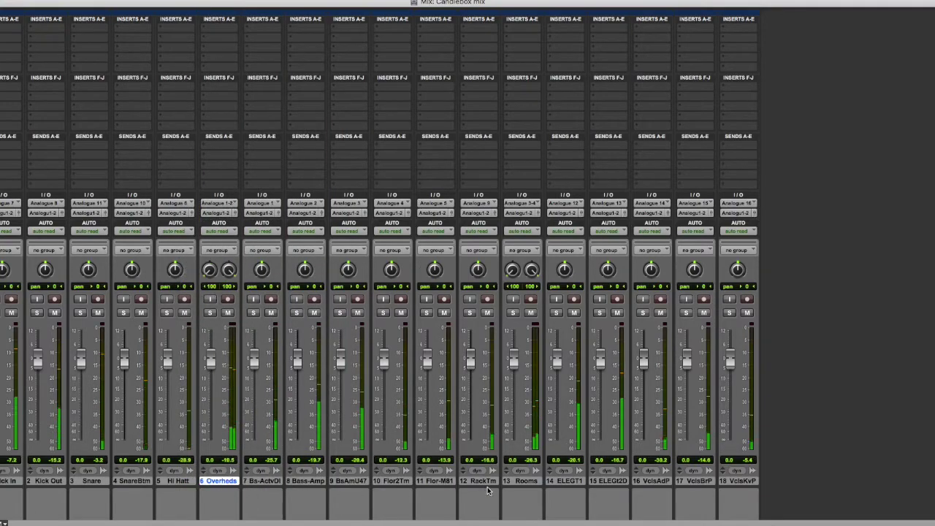
pyautogui.moveTo(489, 482); pyautogui.dragTo(218, 500)
pyautogui.moveTo(495, 483); pyautogui.dragTo(282, 491)
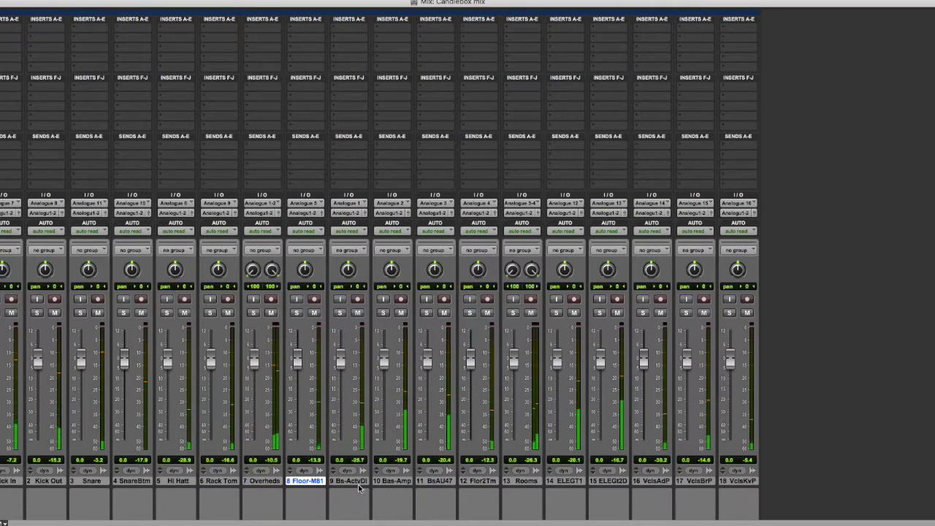
pyautogui.moveTo(476, 484); pyautogui.dragTo(229, 496)
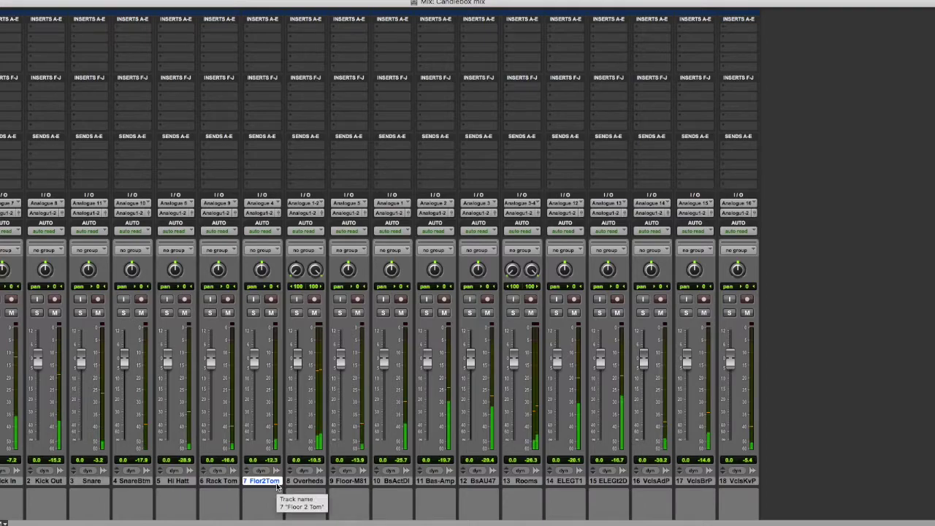
pyautogui.moveTo(311, 488); pyautogui.dragTo(351, 488)
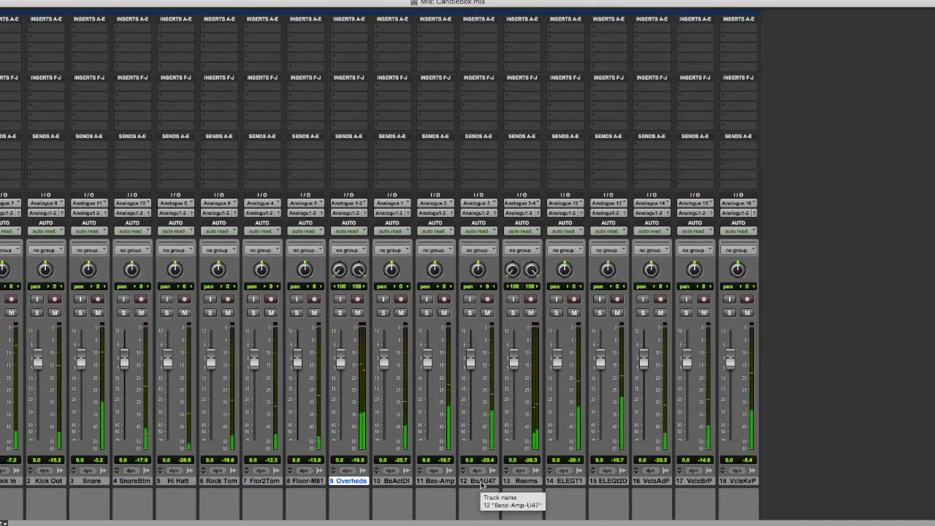
pyautogui.moveTo(541, 487); pyautogui.dragTo(376, 492)
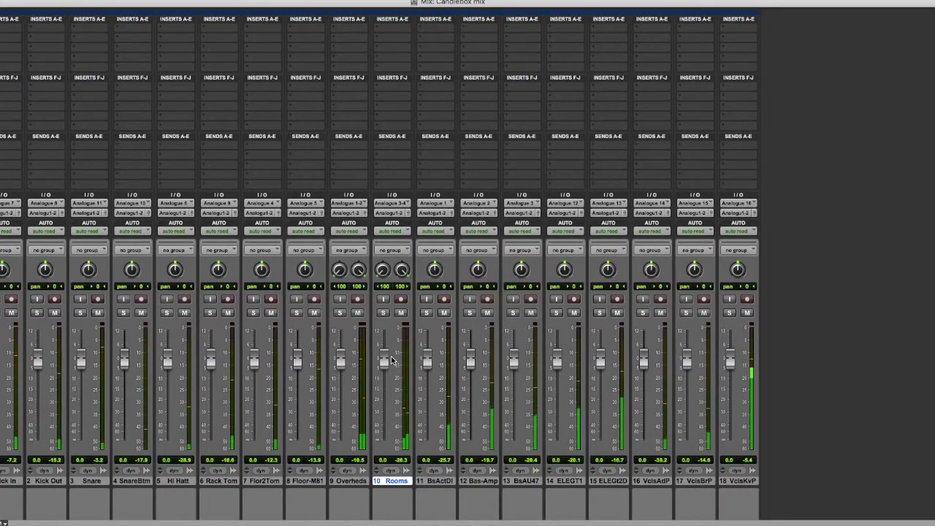
# - Add a marker named Start at the beginning of the session timeline in the Edit window
pyautogui.press('super+equal')
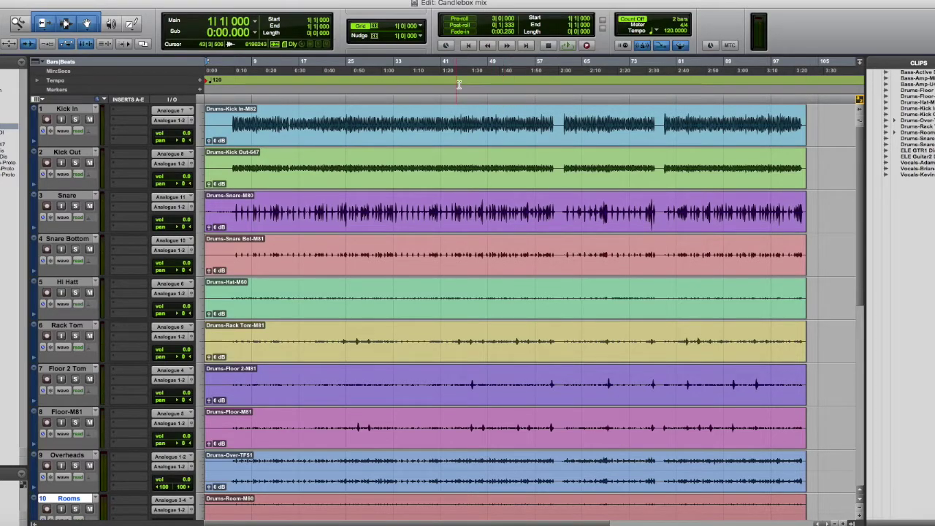
pyautogui.click(200, 90)
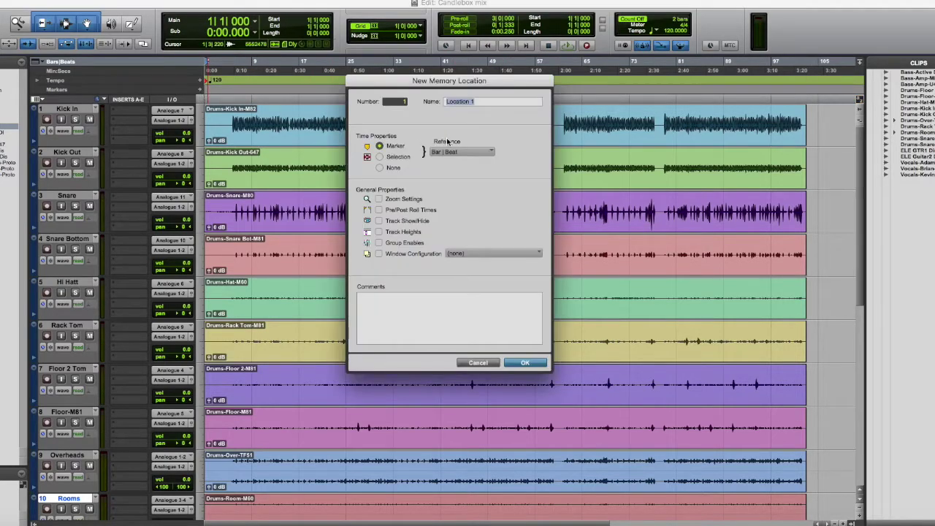
pyautogui.press('BackSpace')
pyautogui.click(526, 363)
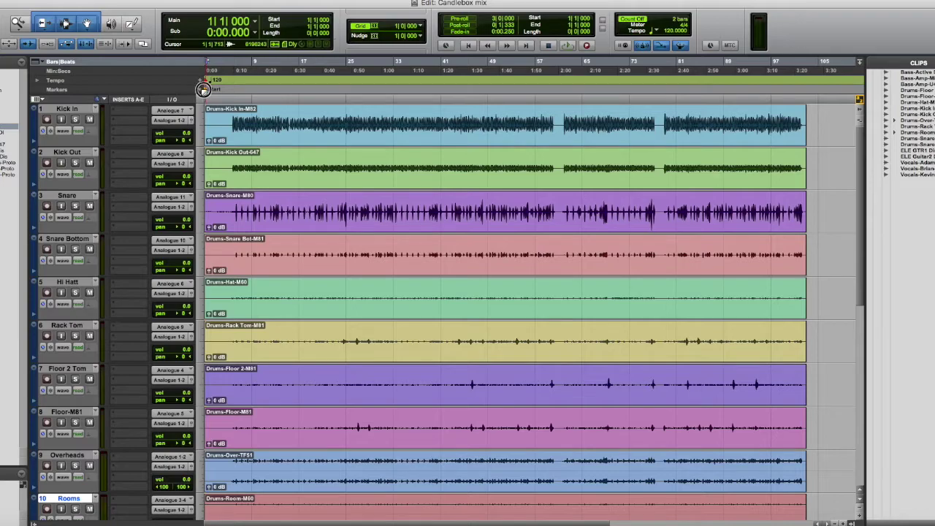
# - Add a marker named End on the timeline where the audio clips finish
pyautogui.click(804, 86)
pyautogui.click(808, 86)
pyautogui.click(805, 87)
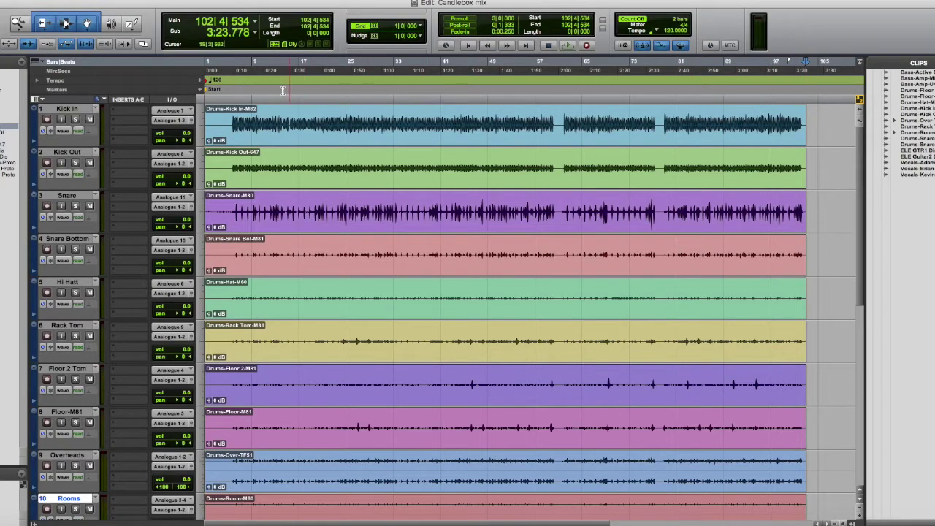
pyautogui.click(201, 90)
pyautogui.press('BackSpace')
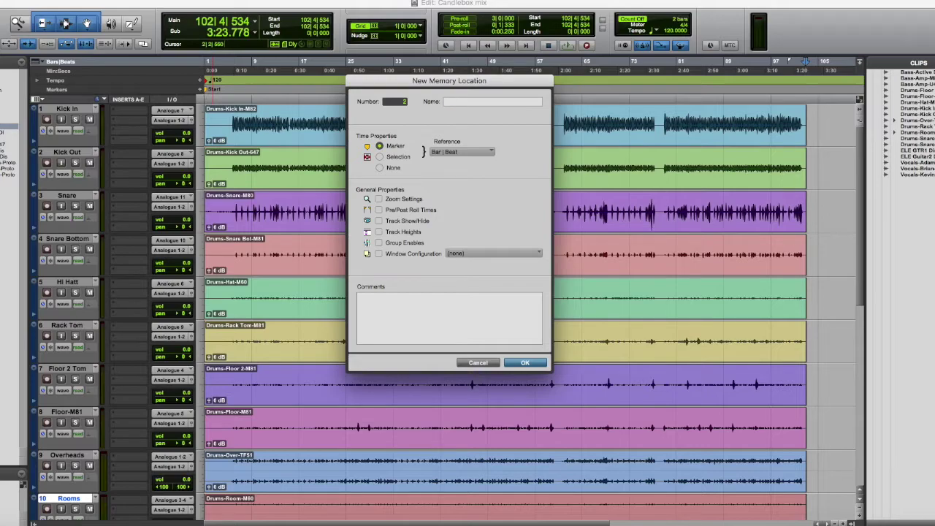
pyautogui.press('Return')
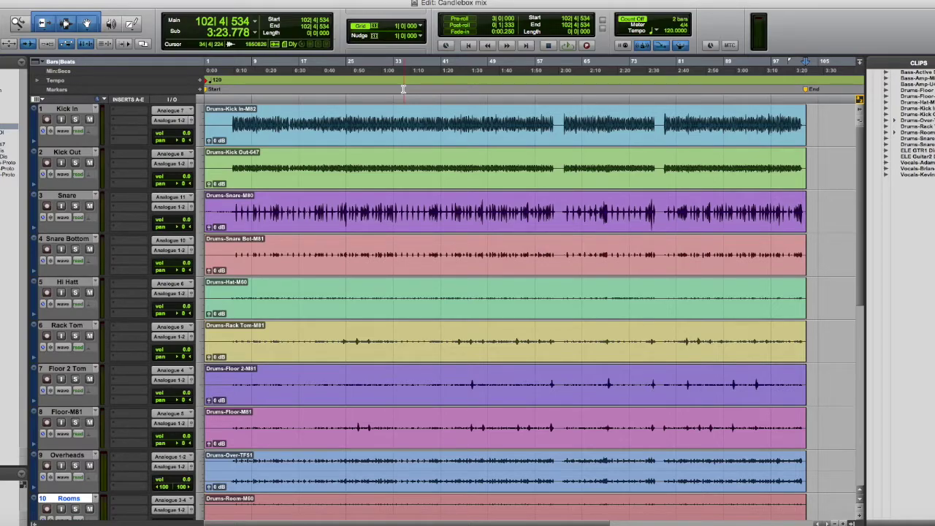
# - Group the ten drum tracks from Kick In to Rooms in the Mix window as a Mix/Edit group named Drums
pyautogui.press('super+equal')
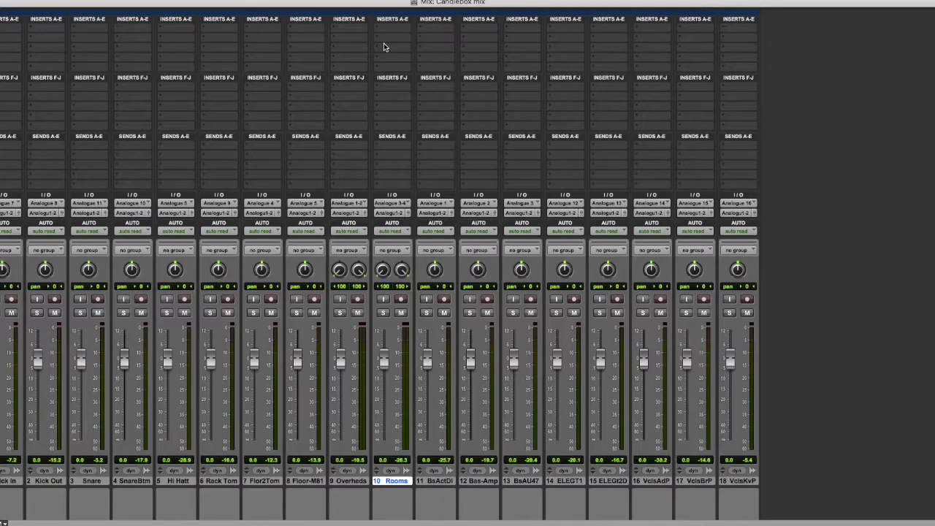
pyautogui.click(422, 482)
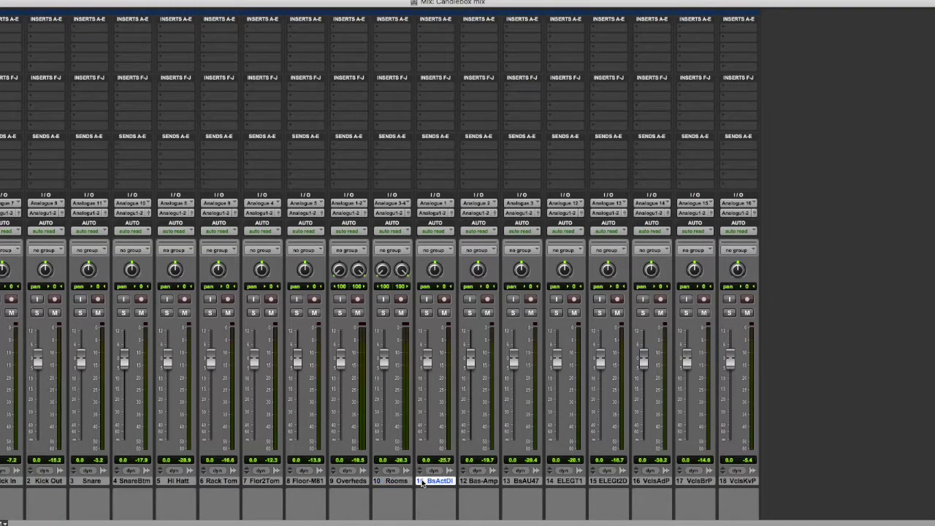
pyautogui.moveTo(361, 482); pyautogui.dragTo(395, 483)
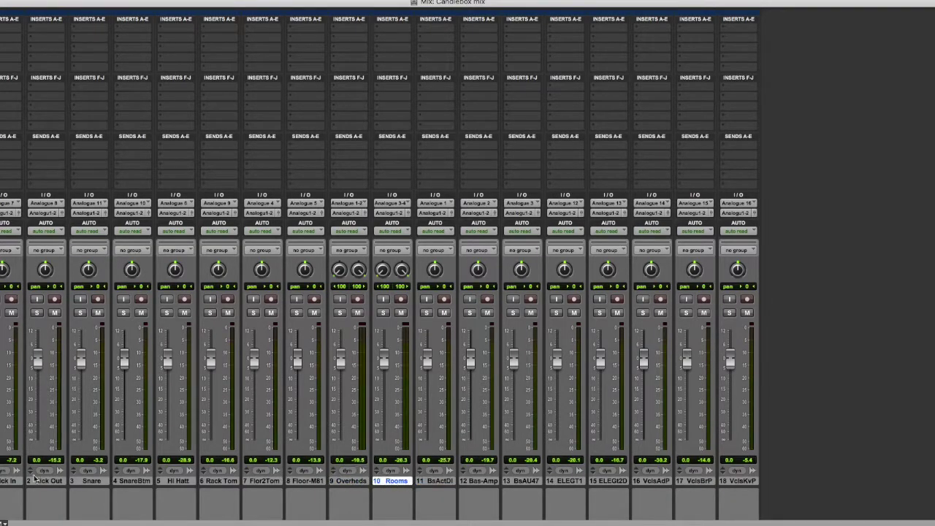
pyautogui.click(8, 481)
pyautogui.keyDown('shift'); pyautogui.click(367, 480); pyautogui.keyUp('shift')
pyautogui.keyDown('shift'); pyautogui.click(403, 484); pyautogui.keyUp('shift')
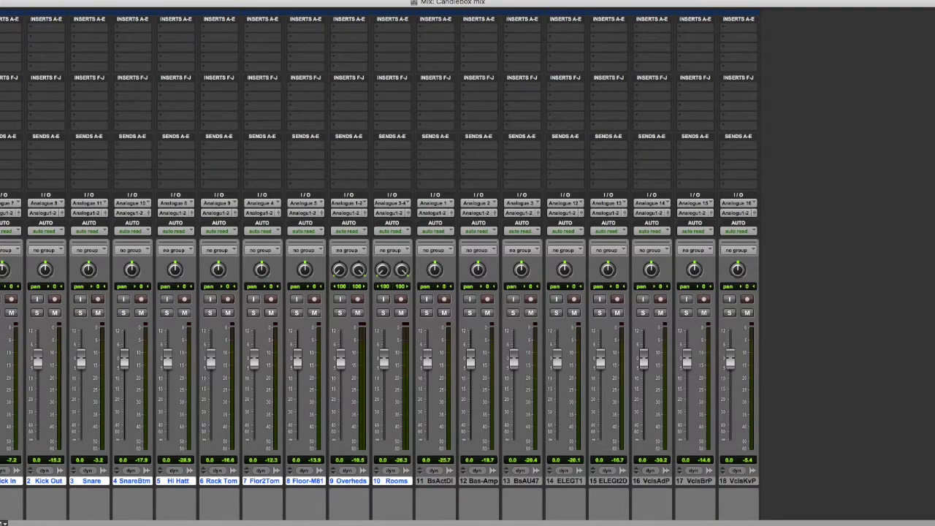
pyautogui.click(4, 523)
pyautogui.click(11, 467)
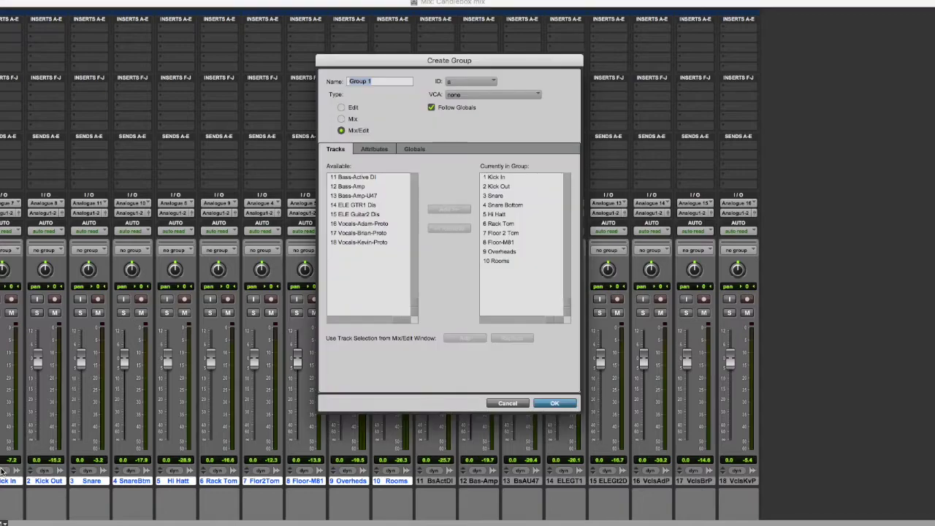
pyautogui.write('Drums')
pyautogui.press('Return')
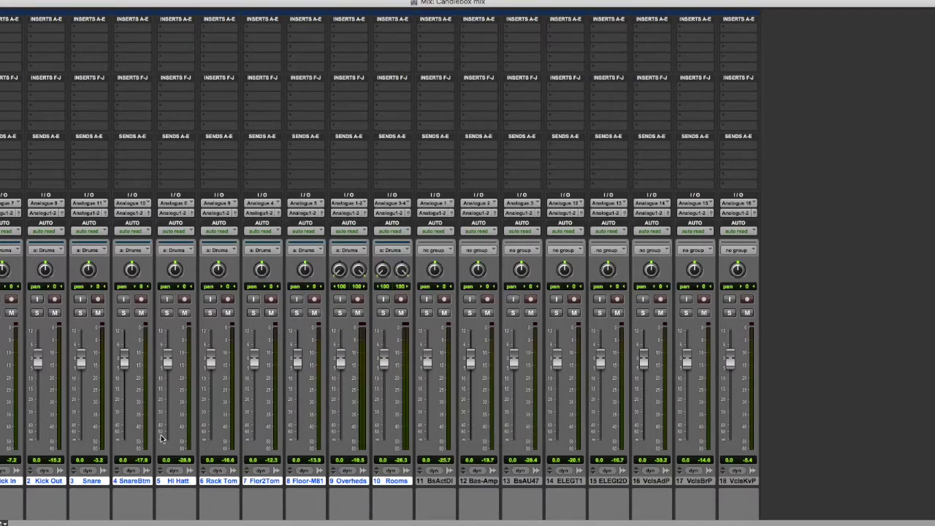
# - Group the Bass-Active DI, Bass-Amp and Bass-Amp-U47 tracks as a Mix/Edit group named Bass
pyautogui.click(452, 482)
pyautogui.keyDown('shift'); pyautogui.click(481, 482); pyautogui.keyUp('shift')
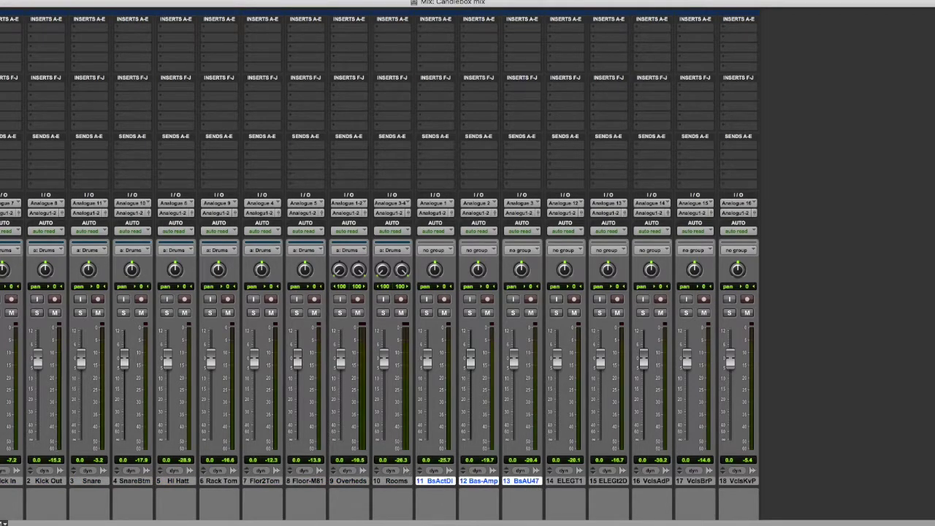
pyautogui.click(2, 523)
pyautogui.click(15, 468)
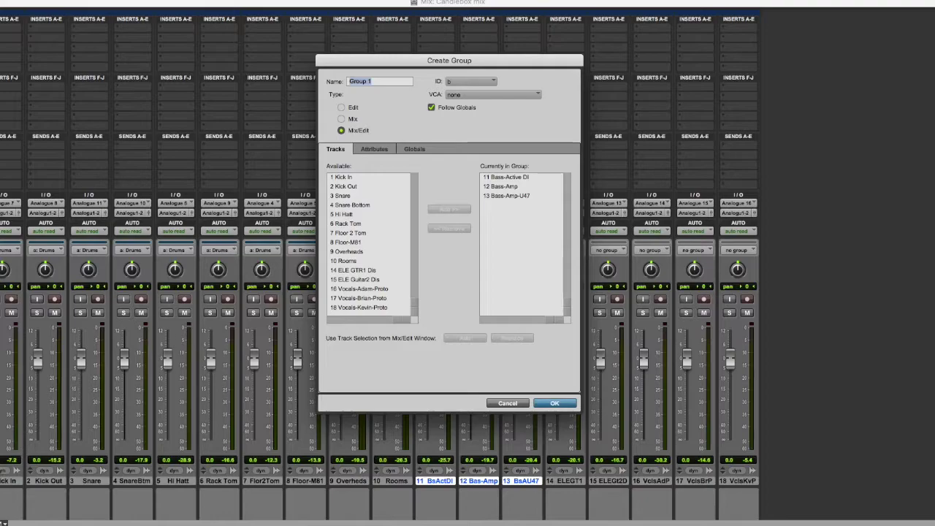
pyautogui.press('BackSpace')
pyautogui.write('Bass')
pyautogui.press('Return')
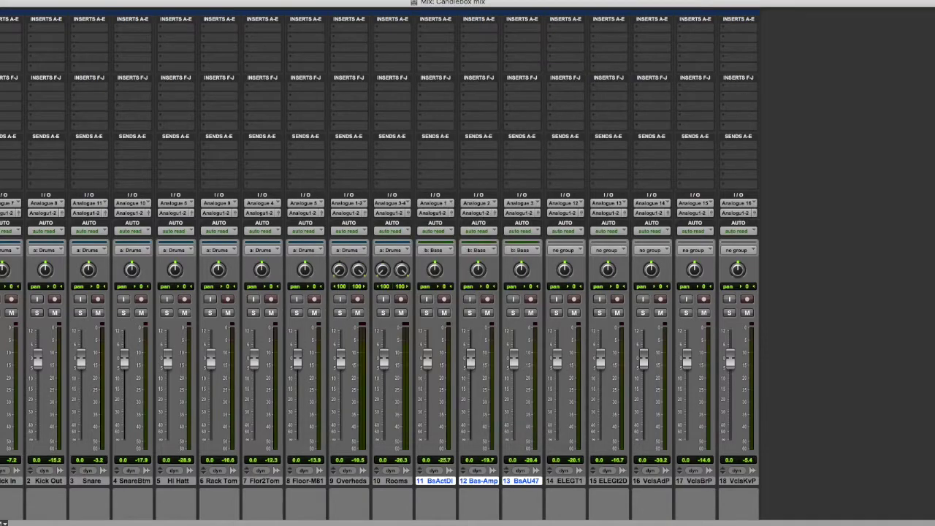
# - Group the ELE GTR1 Dis and ELE Guitar2 Dis tracks as a Mix/Edit group named Guitars
pyautogui.click(566, 480)
pyautogui.click(601, 483)
pyautogui.keyDown('shift'); pyautogui.click(576, 482); pyautogui.keyUp('shift')
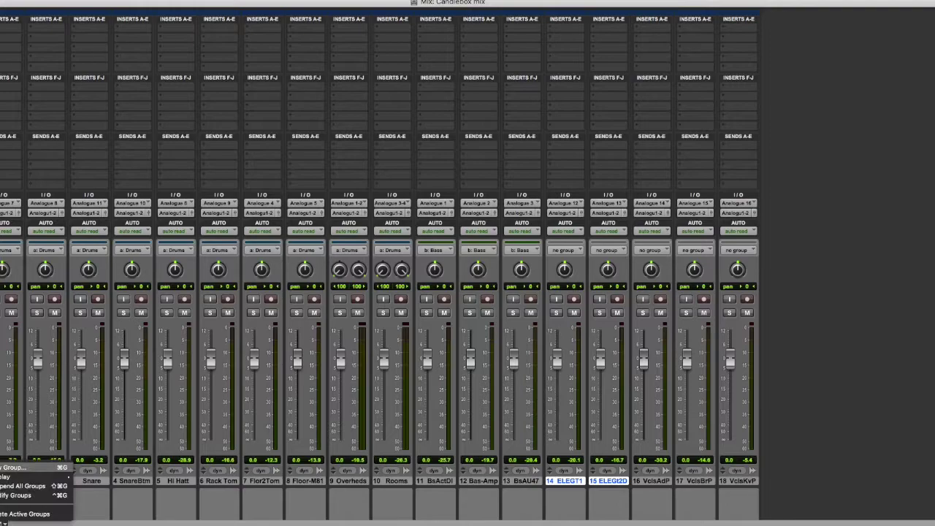
pyautogui.press('super+g')
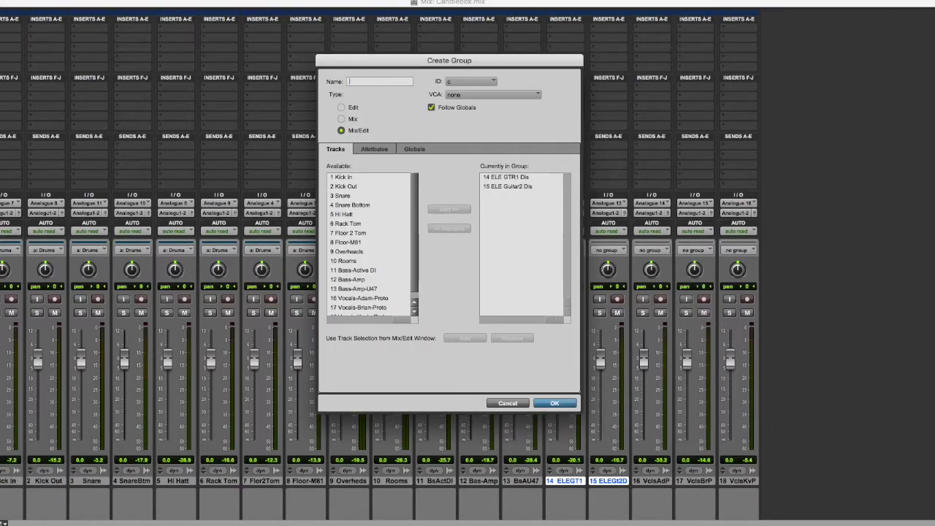
pyautogui.write('Guitars')
pyautogui.click(557, 403)
# - Group the three vocal tracks in the Mix window as a Mix/Edit group named Vocals
pyautogui.click(657, 480)
pyautogui.click(705, 482)
pyautogui.click(739, 482)
pyautogui.keyDown('shift'); pyautogui.click(669, 480); pyautogui.keyUp('shift')
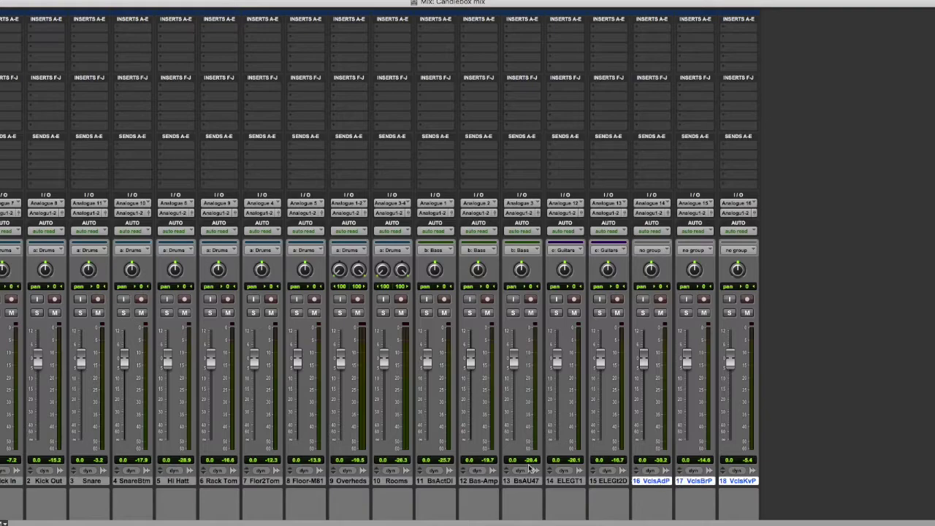
pyautogui.click(26, 460)
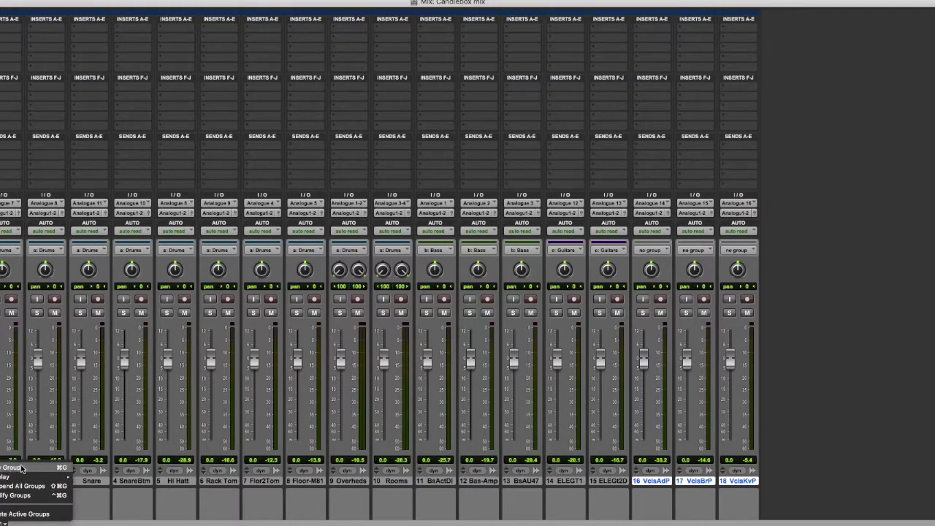
pyautogui.click(22, 468)
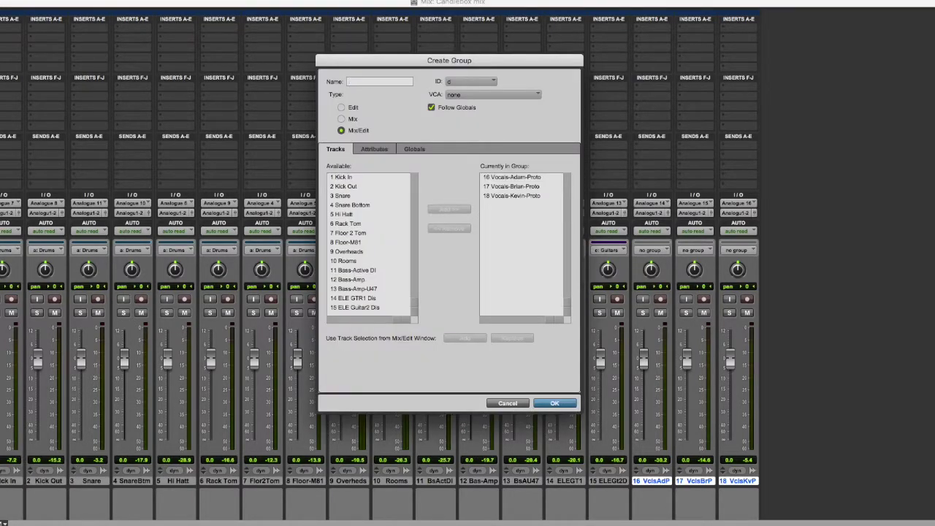
pyautogui.write('Vocals')
pyautogui.press('Return')
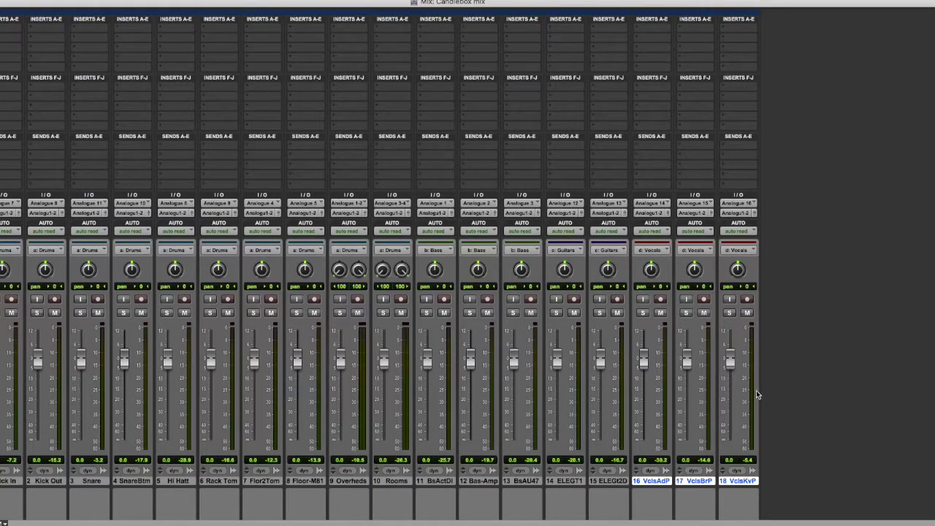
# - Deactivate the Drums, Bass, Guitars and Vocals groups so each track can be controlled individually
pyautogui.click(599, 481)
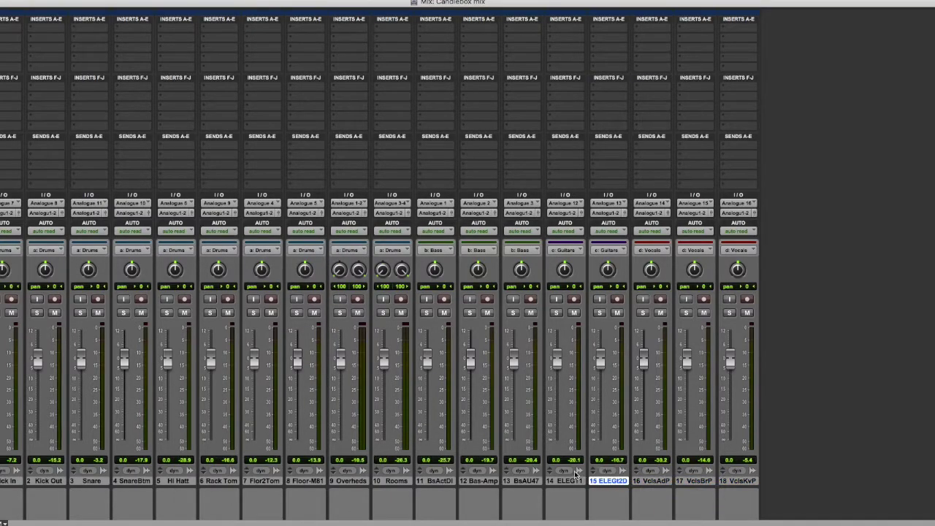
pyautogui.press('a')
pyautogui.press('b')
pyautogui.press('c')
pyautogui.press('d')
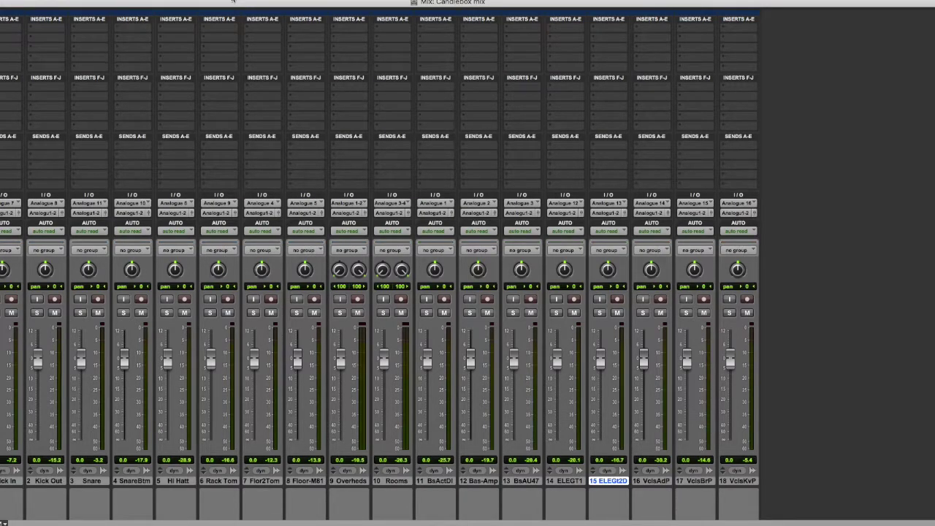
# - Create one new stereo Master Fader track after the last vocal track
pyautogui.click(749, 482)
pyautogui.click(86, 0)
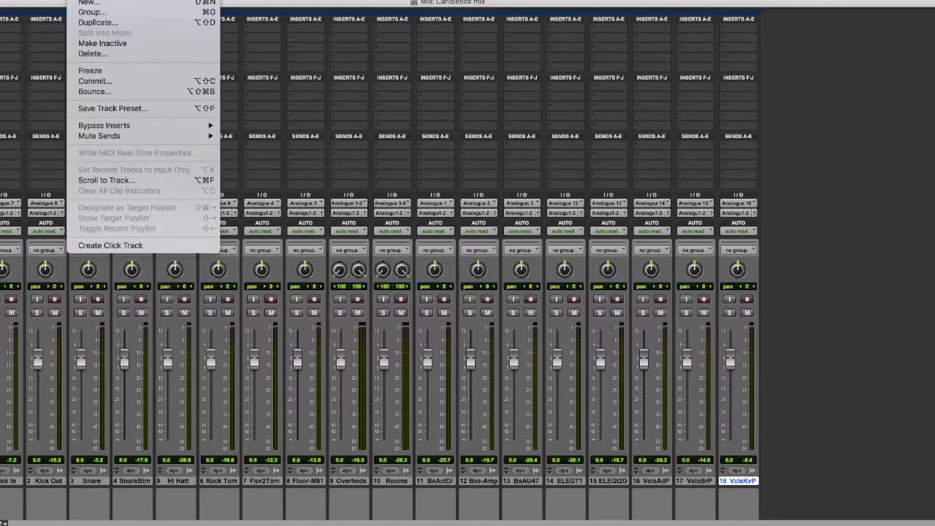
pyautogui.click(97, 3)
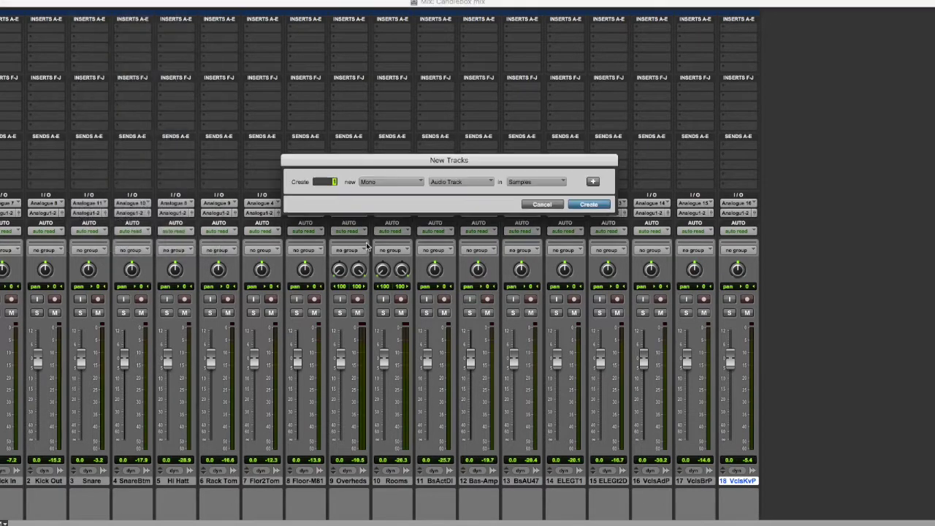
pyautogui.click(371, 183)
pyautogui.click(378, 196)
pyautogui.click(457, 182)
pyautogui.click(463, 203)
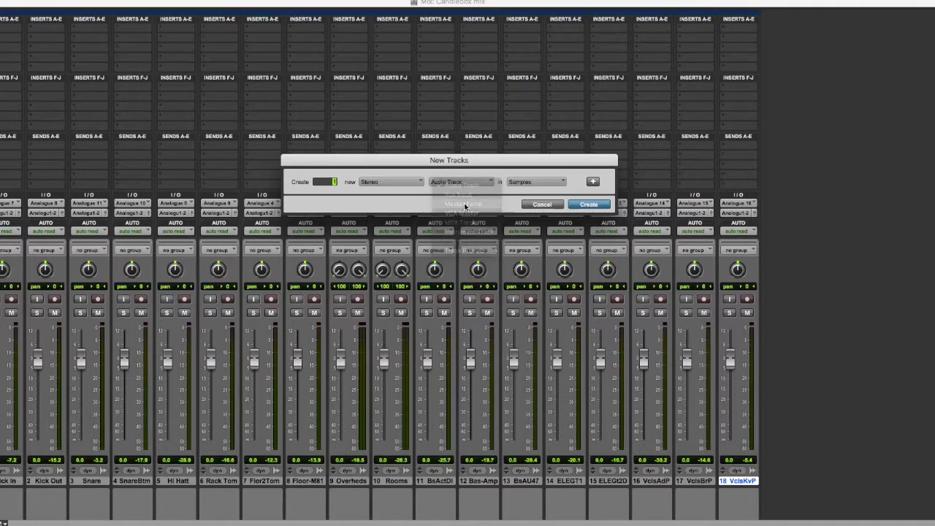
pyautogui.click(589, 204)
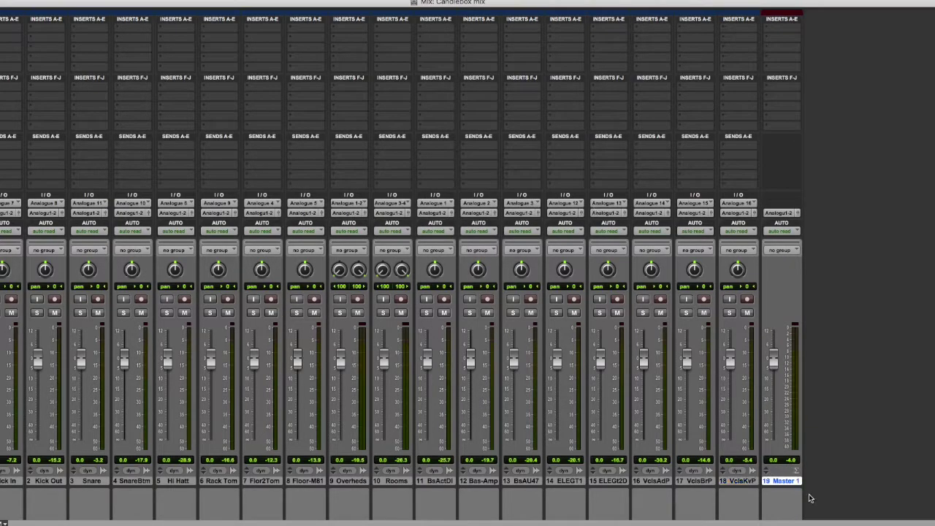
# - Rename the new master fader track as Master
pyautogui.doubleClick(782, 481)
pyautogui.click(398, 160)
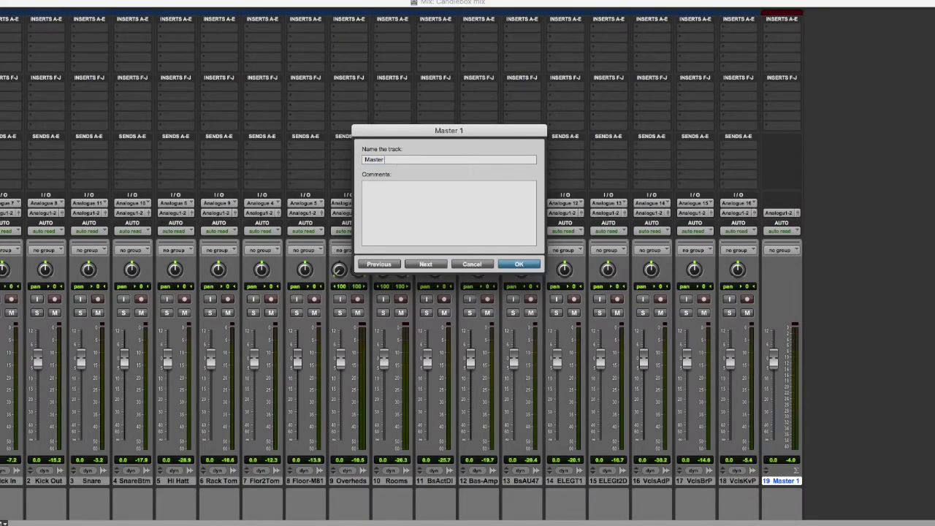
pyautogui.press('Return')
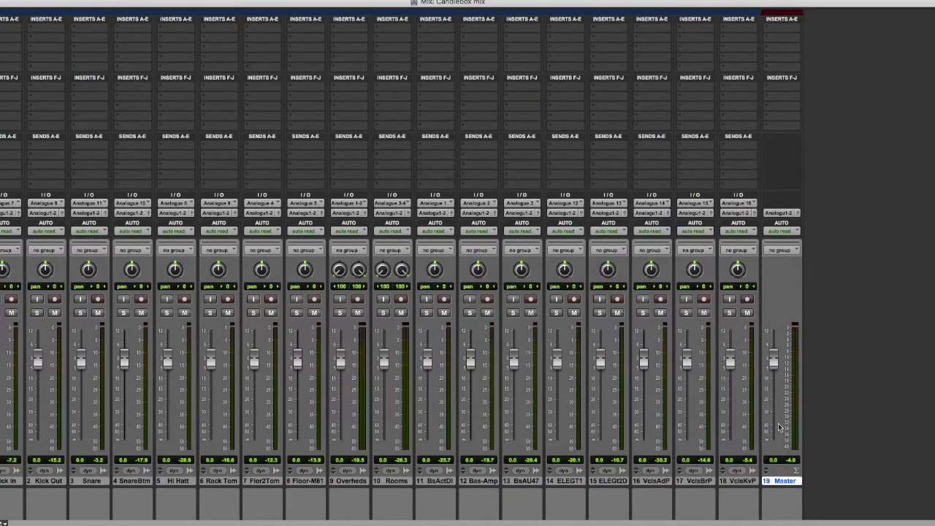
# - Play the song from about bar 15 in the Edit window while lowering the Master track's volume to about -2.6 dB
pyautogui.click(790, 459)
pyautogui.press('super+equal')
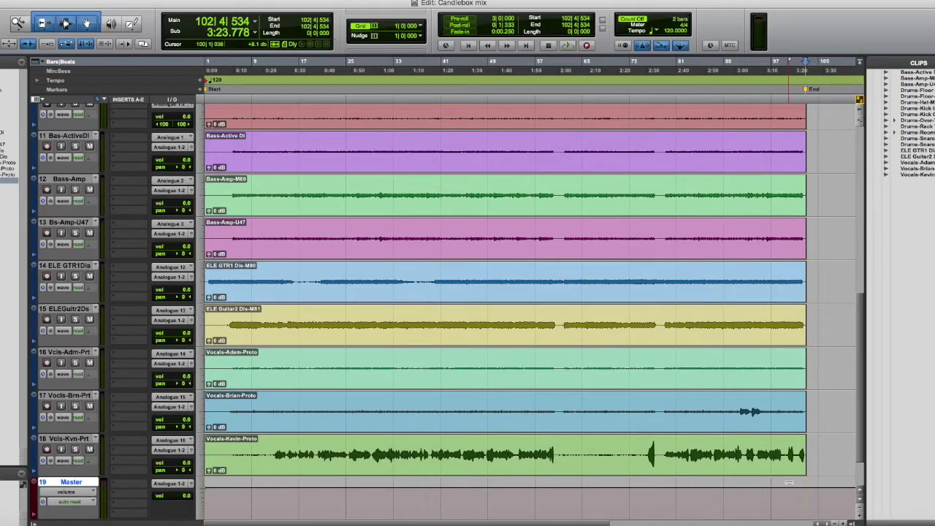
pyautogui.click(288, 63)
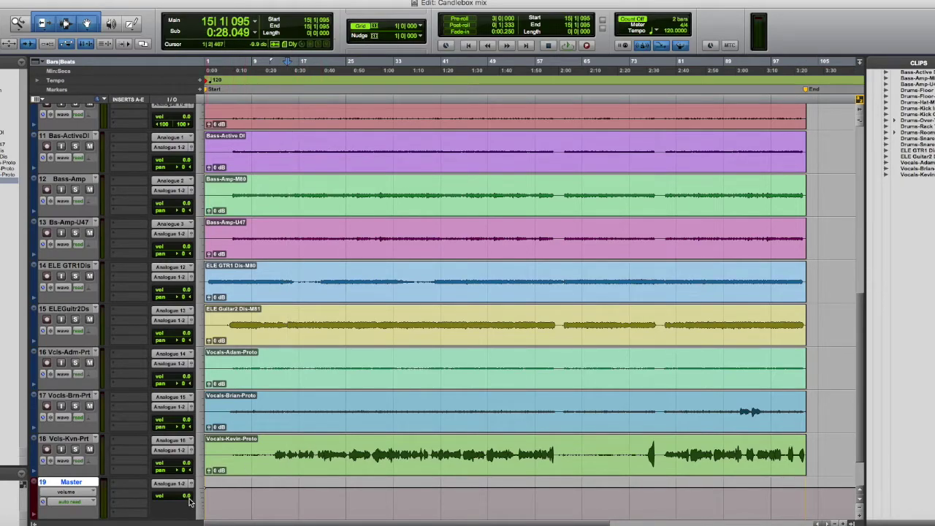
pyautogui.press('space')
pyautogui.moveTo(191, 500)
pyautogui.mouseDown()
pyautogui.moveTo(191, 525)
pyautogui.moveTo(190, 500)
pyautogui.mouseUp()
pyautogui.press('space')
pyautogui.press('super+equal')
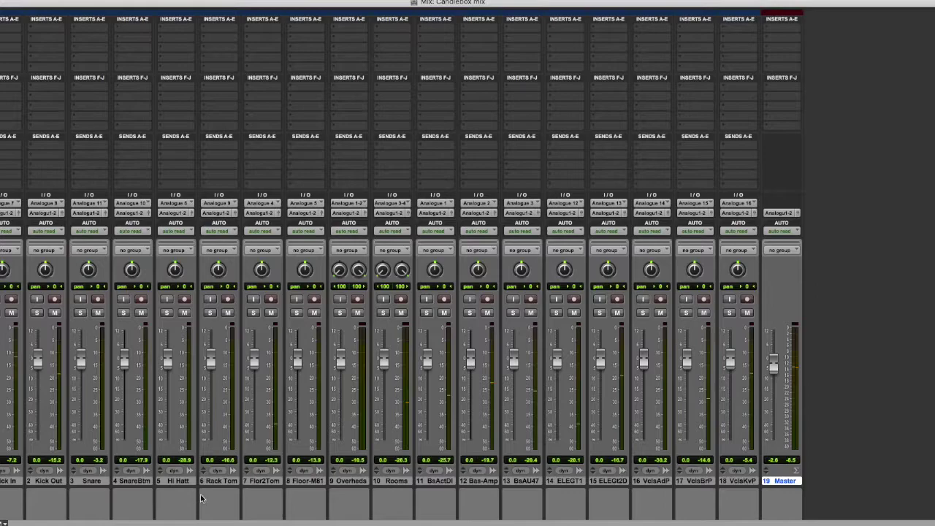
# - Adjust the Master fader in the Mix window during playback and reset it to its default level
pyautogui.click(775, 367)
pyautogui.press('space')
pyautogui.moveTo(775, 367); pyautogui.dragTo(775, 367)
pyautogui.press('space')
pyautogui.keyDown('alt'); pyautogui.click(774, 367); pyautogui.keyUp('alt')
# - Route the outputs of the ten drum tracks from Kick In to Rooms to a new stereo Aux Input track named =Drums=
pyautogui.click(16, 482)
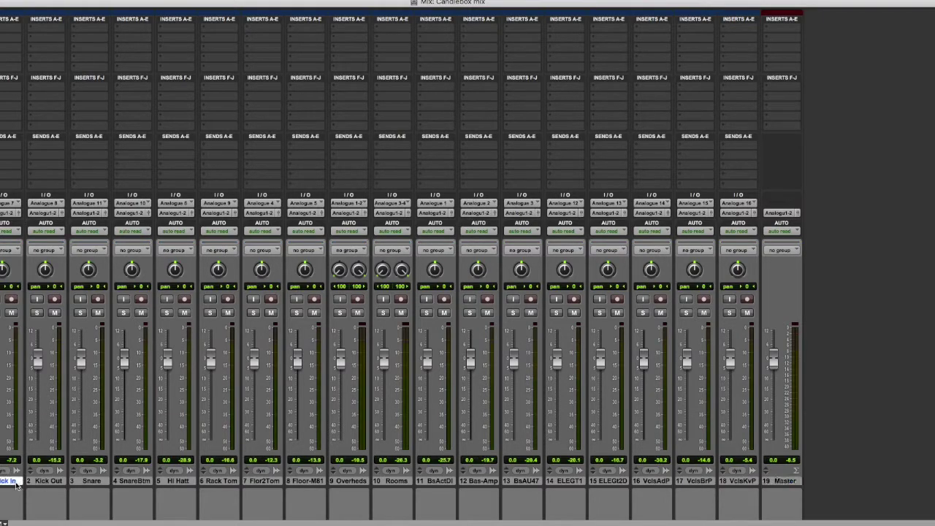
pyautogui.keyDown('shift'); pyautogui.click(394, 482); pyautogui.keyUp('shift')
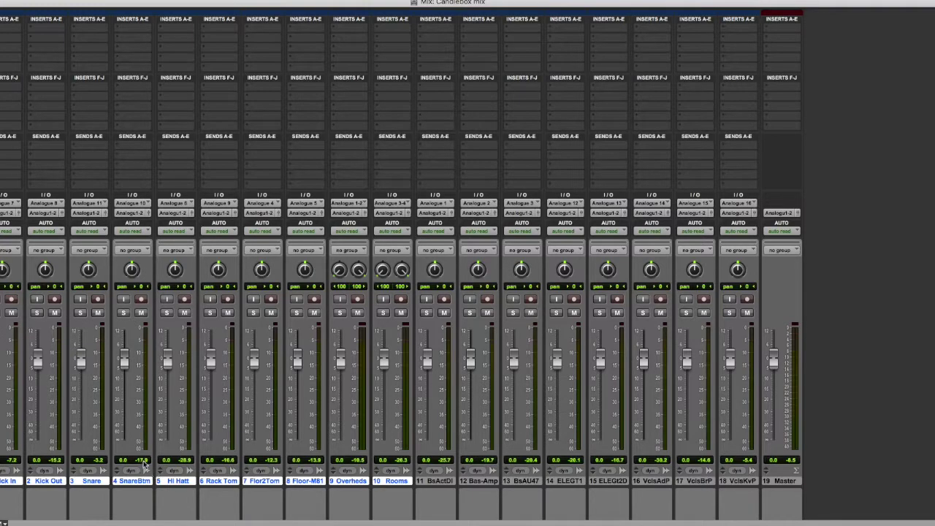
pyautogui.click(9, 214)
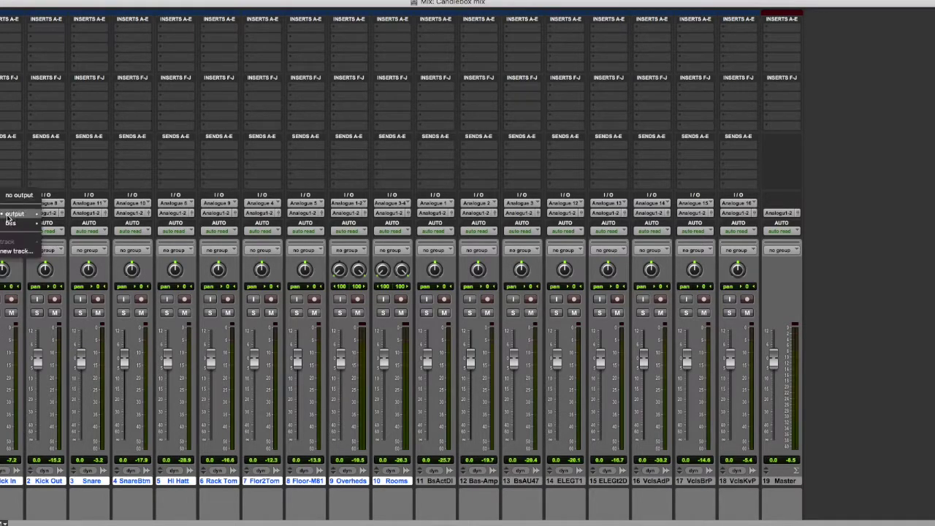
pyautogui.moveTo(39, 219)
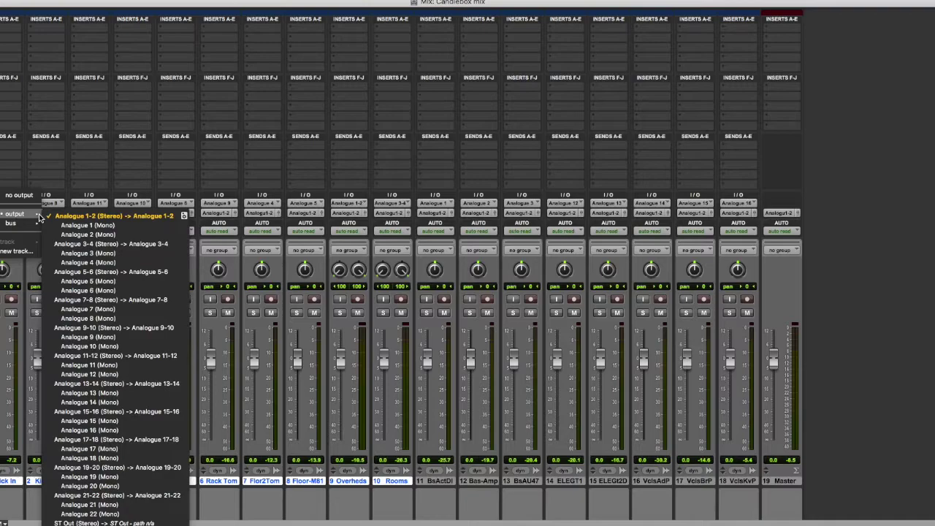
pyautogui.click(28, 252)
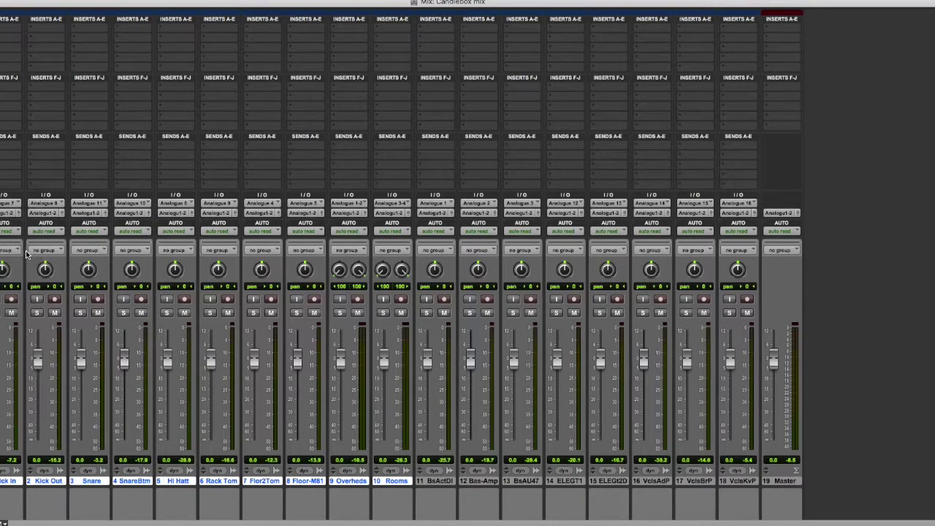
pyautogui.press('BackSpace')
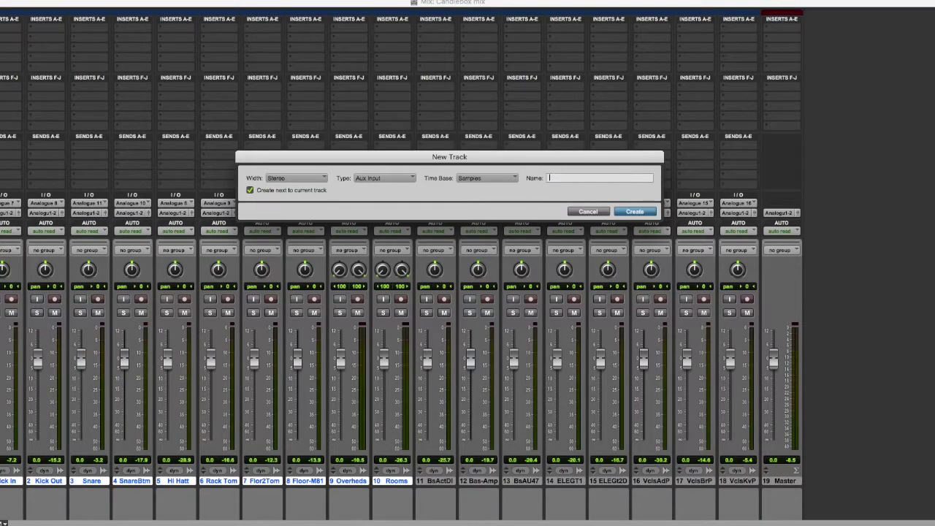
pyautogui.write('*')
pyautogui.write('=Drums')
pyautogui.write('=')
pyautogui.click(627, 214)
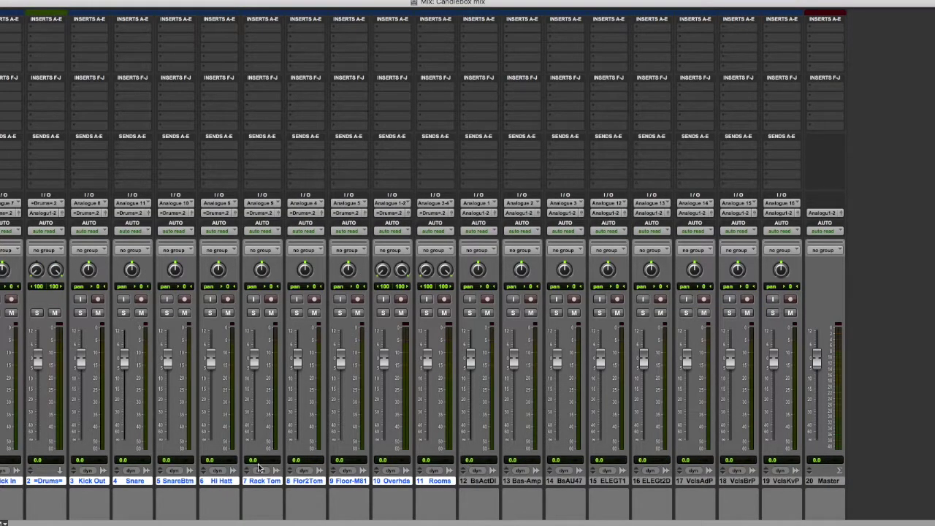
# - Move the =Drums= aux track directly after the Rooms track and set it to solo safe
pyautogui.click(473, 481)
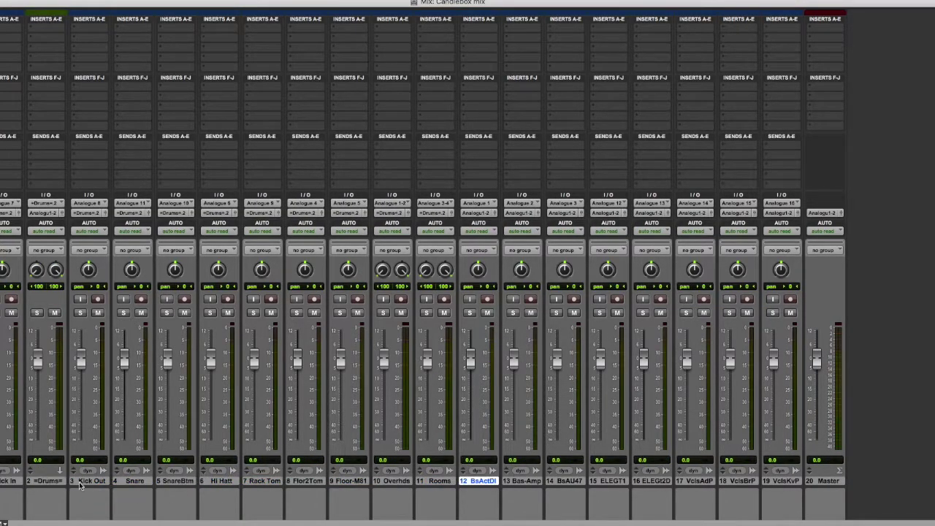
pyautogui.moveTo(56, 481); pyautogui.dragTo(458, 480)
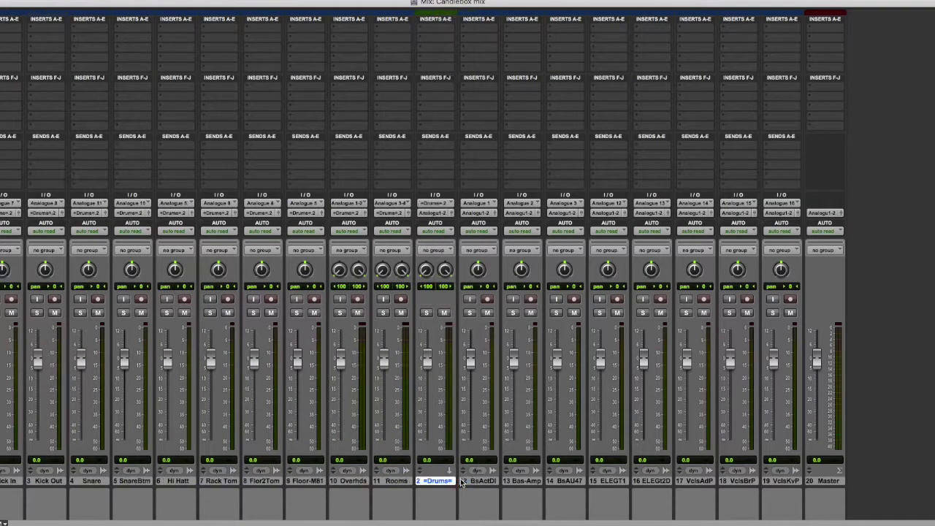
pyautogui.click(429, 316)
pyautogui.click(828, 481)
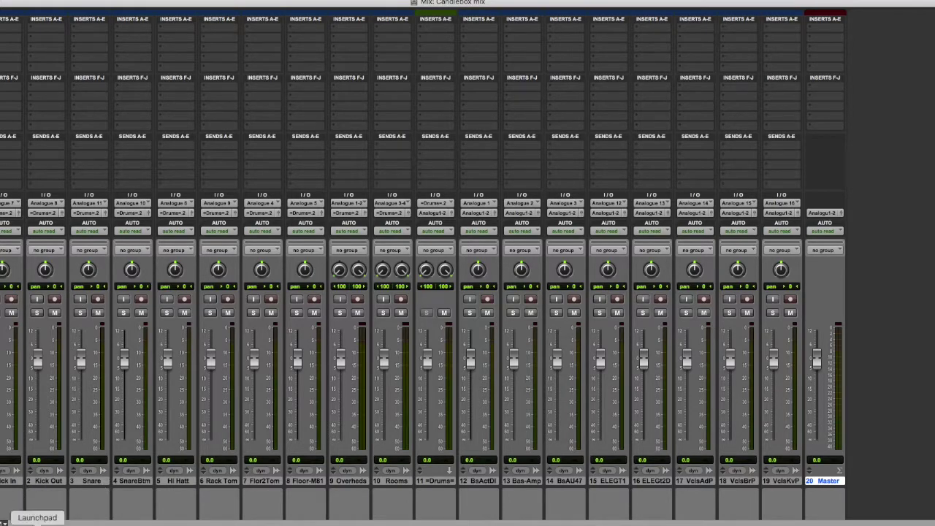
pyautogui.click(436, 481)
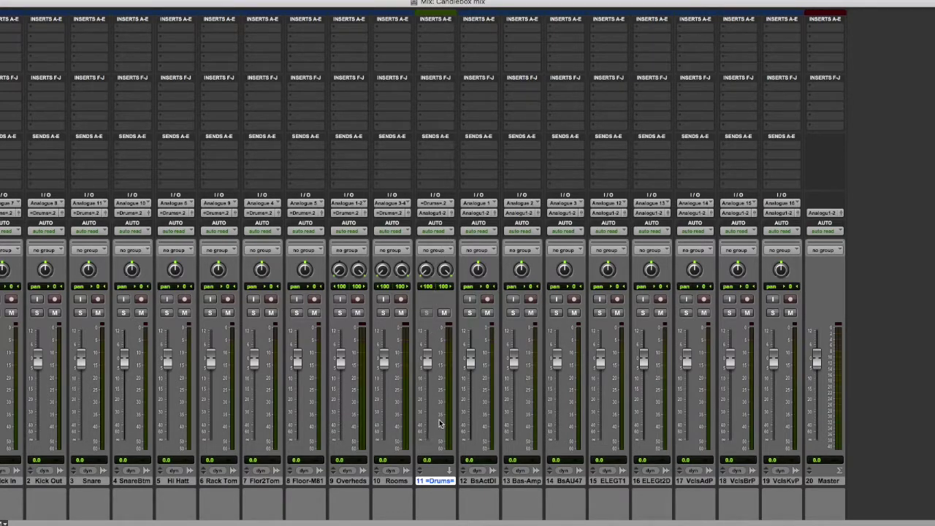
# - Route the three bass tracks' outputs to a new stereo Aux Input track named =Bass Bus= and place it directly after the Bass-Amp-U47 track
pyautogui.click(484, 480)
pyautogui.moveTo(485, 481); pyautogui.dragTo(559, 480)
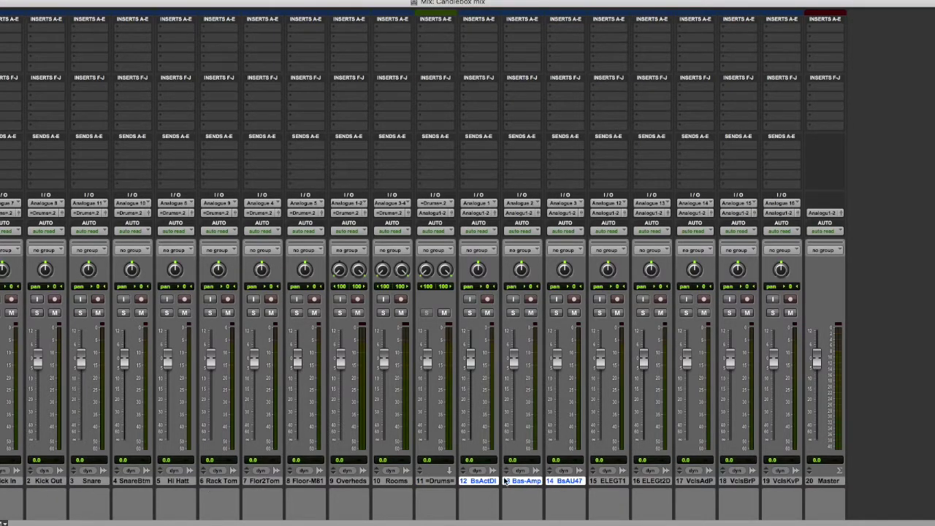
pyautogui.click(479, 214)
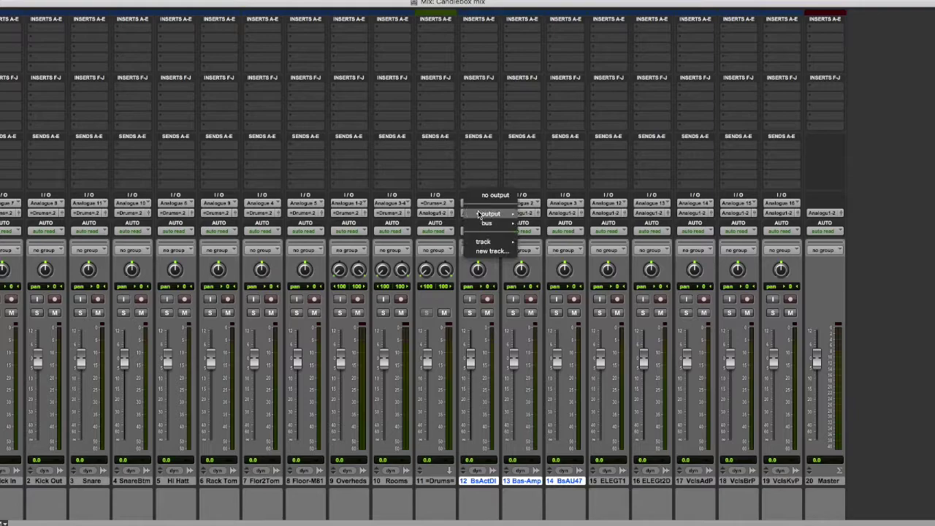
pyautogui.moveTo(479, 215)
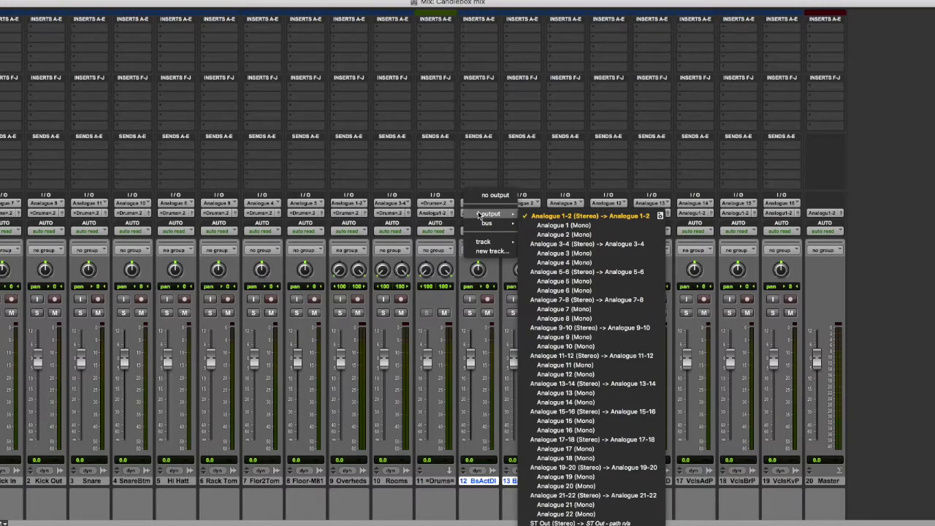
pyautogui.click(896, 289)
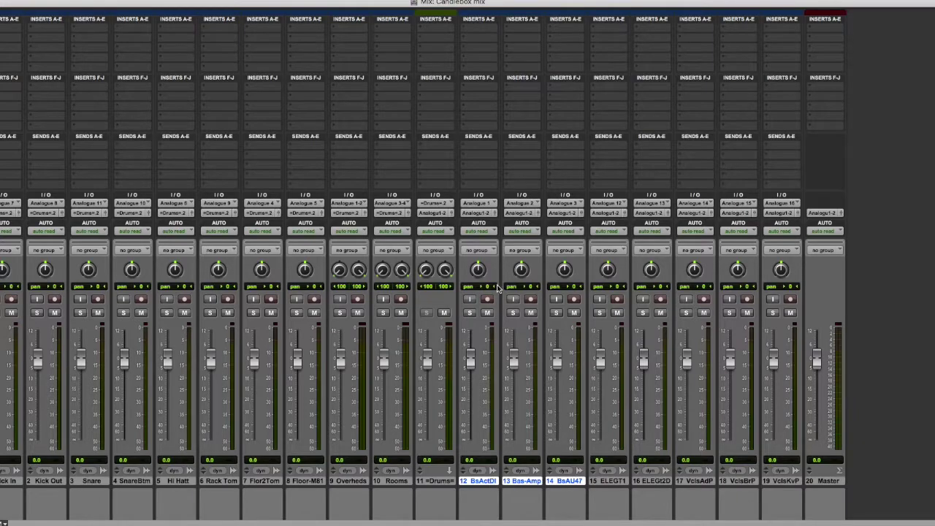
pyautogui.click(479, 214)
pyautogui.click(490, 252)
pyautogui.press('super+shift+n')
pyautogui.press('BackSpace')
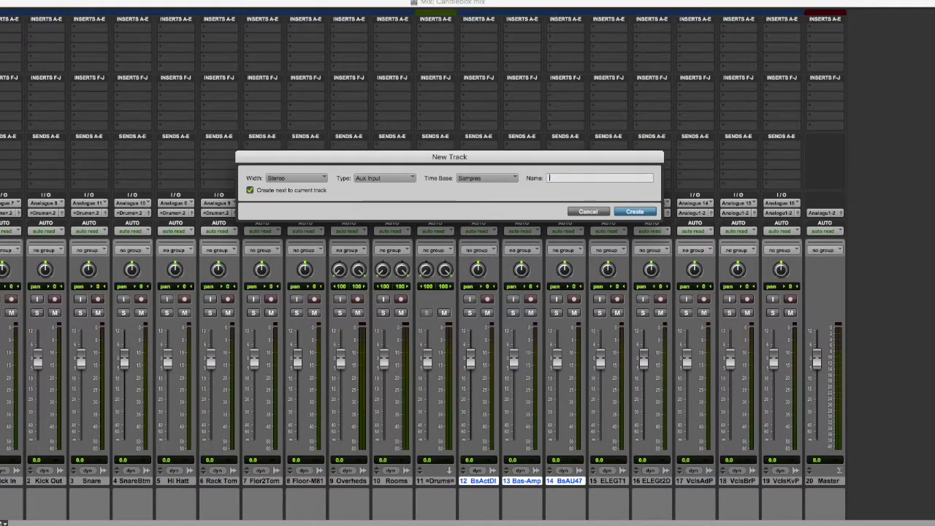
pyautogui.write('=Bass Bus+')
pyautogui.click(635, 212)
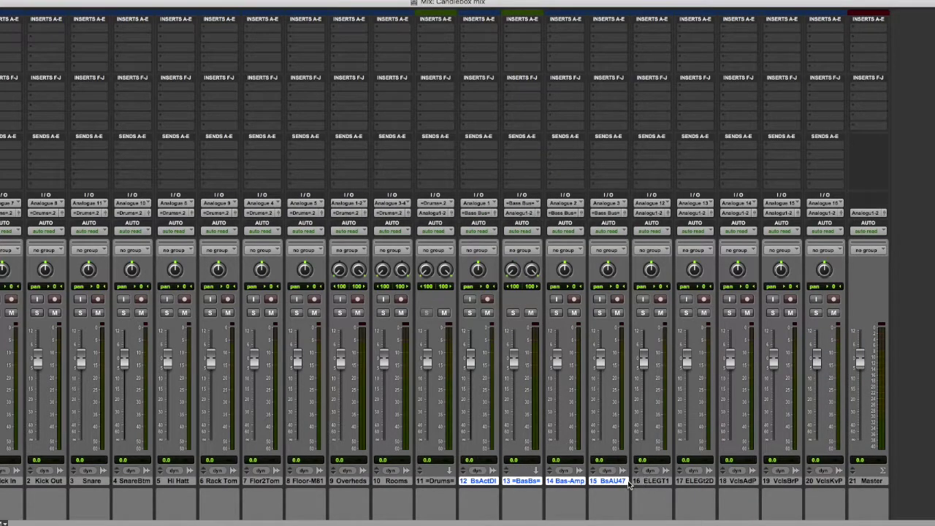
pyautogui.click(650, 480)
pyautogui.moveTo(535, 482); pyautogui.dragTo(620, 495)
# - Route the outputs of the two electric guitar tracks to a new stereo Aux Input track named =Gtr bus=
pyautogui.click(662, 482)
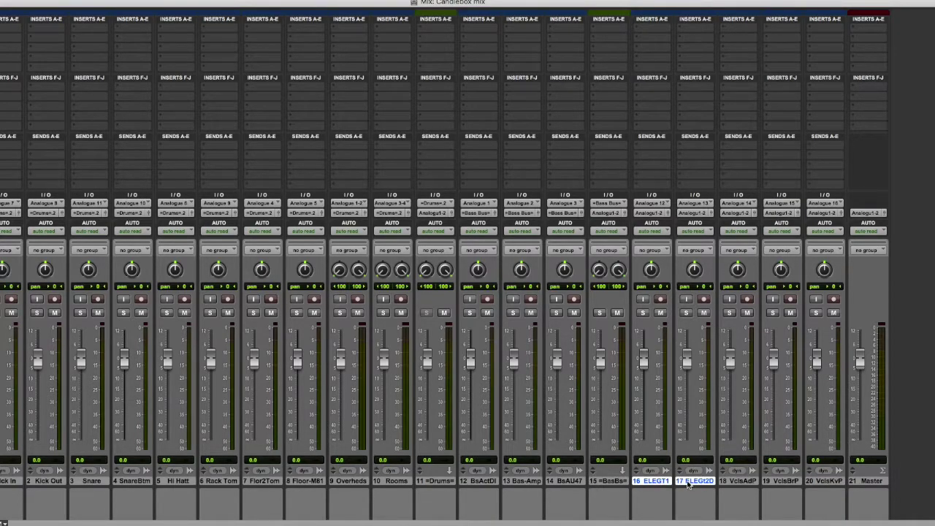
pyautogui.click(649, 219)
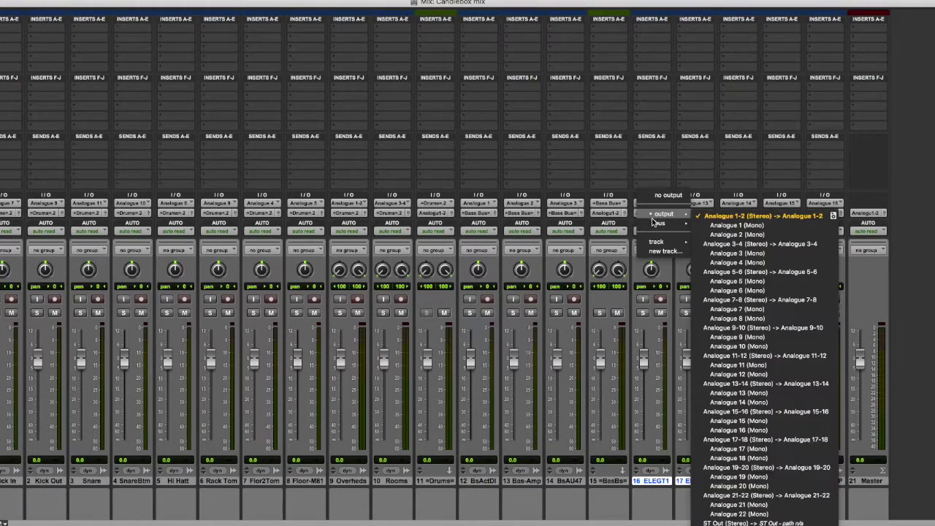
pyautogui.click(657, 251)
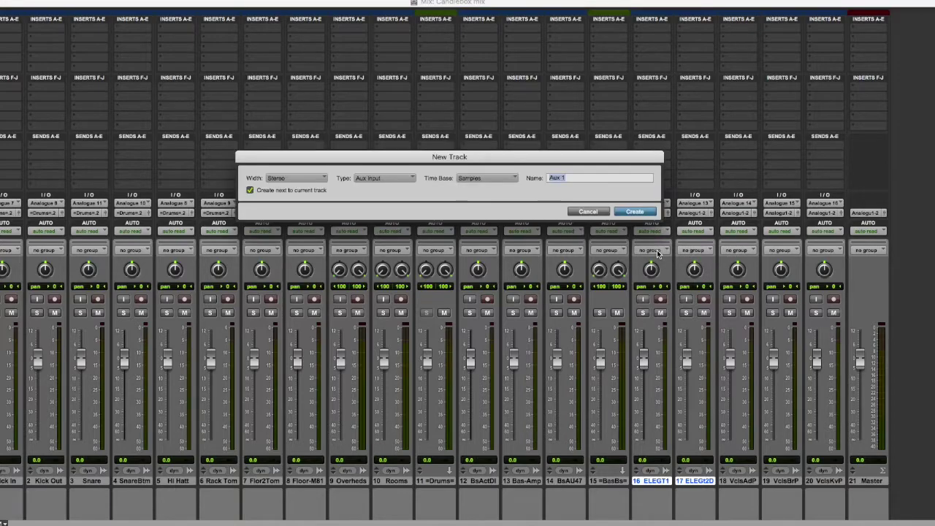
pyautogui.write('=Gtr bus=')
pyautogui.click(646, 212)
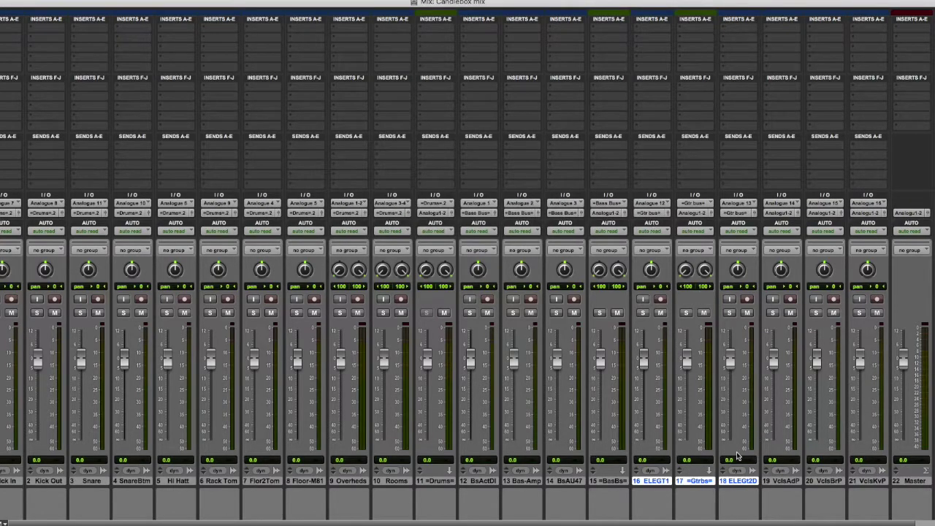
# - Move the =Gtr bus= track directly after the second electric guitar track and set both it and =Bass Bus= to solo safe
pyautogui.click(606, 482)
pyautogui.moveTo(678, 482); pyautogui.dragTo(757, 488)
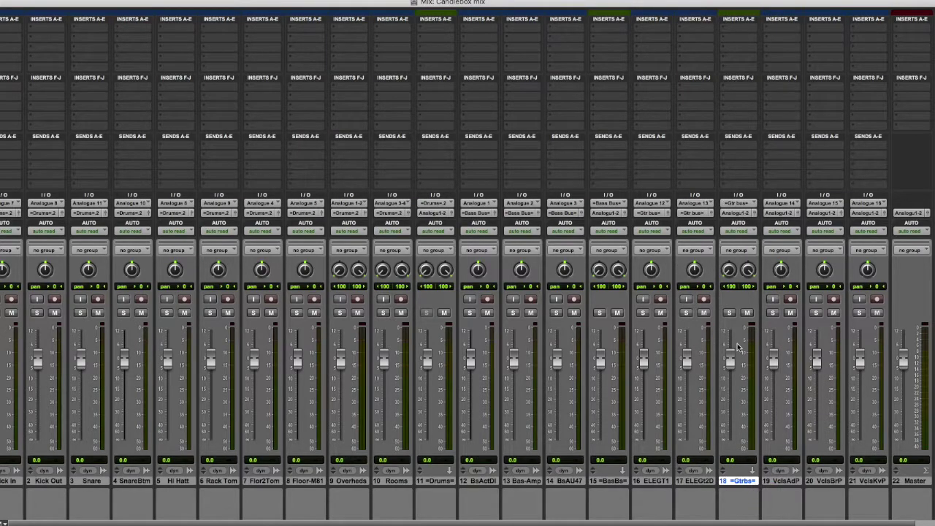
pyautogui.click(729, 314)
pyautogui.click(600, 313)
pyautogui.moveTo(784, 522); pyautogui.dragTo(821, 523)
pyautogui.click(767, 484)
pyautogui.click(794, 482)
pyautogui.keyDown('shift'); pyautogui.click(773, 483); pyautogui.keyUp('shift')
pyautogui.click(841, 482)
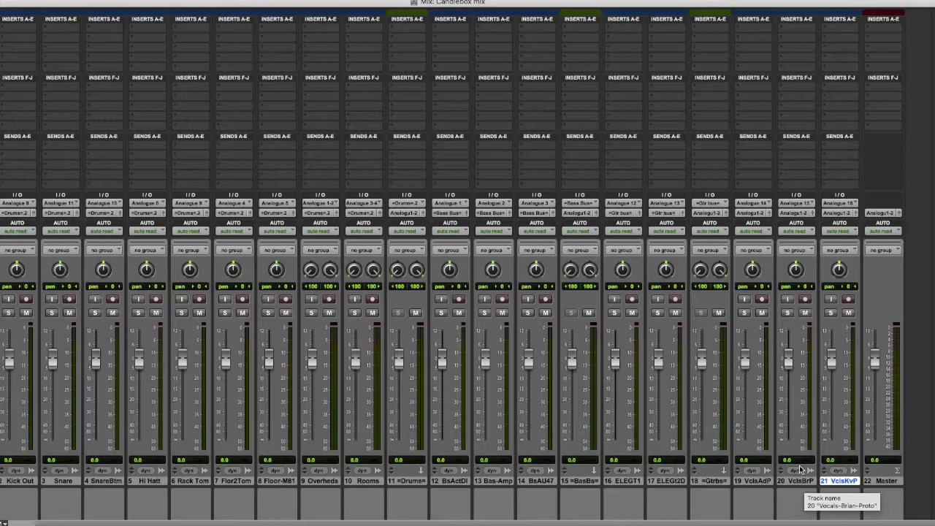
pyautogui.moveTo(644, 524); pyautogui.dragTo(628, 524)
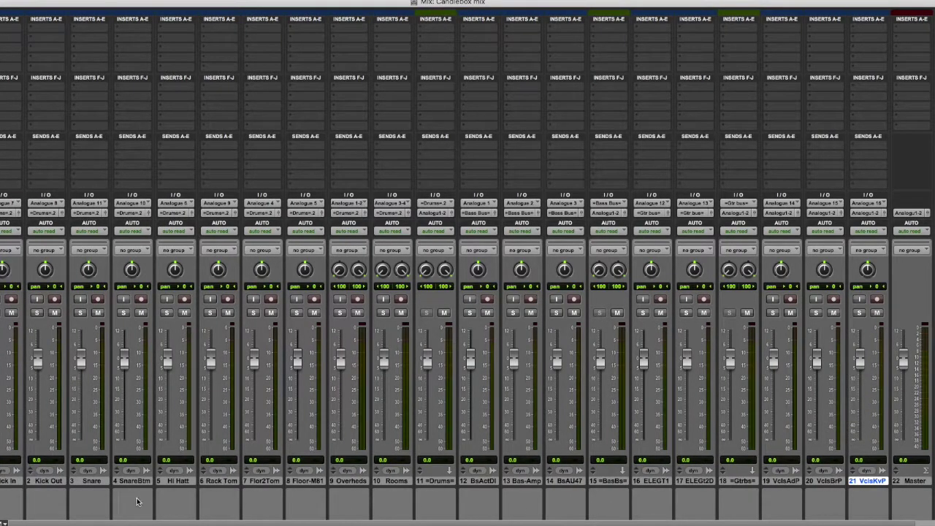
# - Pull the Drums group faders down to -∞ and do the same for the Bass group, with only the group being adjusted active
pyautogui.press('a')
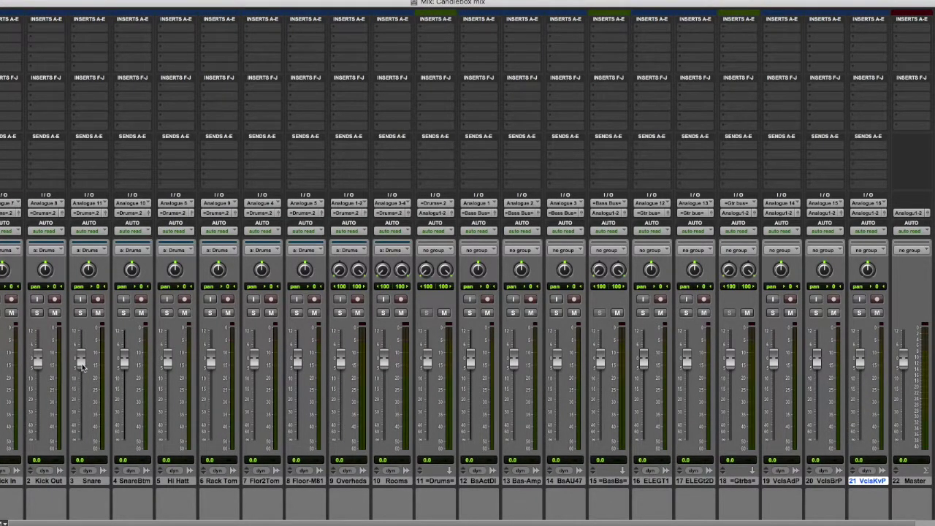
pyautogui.moveTo(81, 359); pyautogui.dragTo(81, 438)
pyautogui.press('b')
pyautogui.press('a')
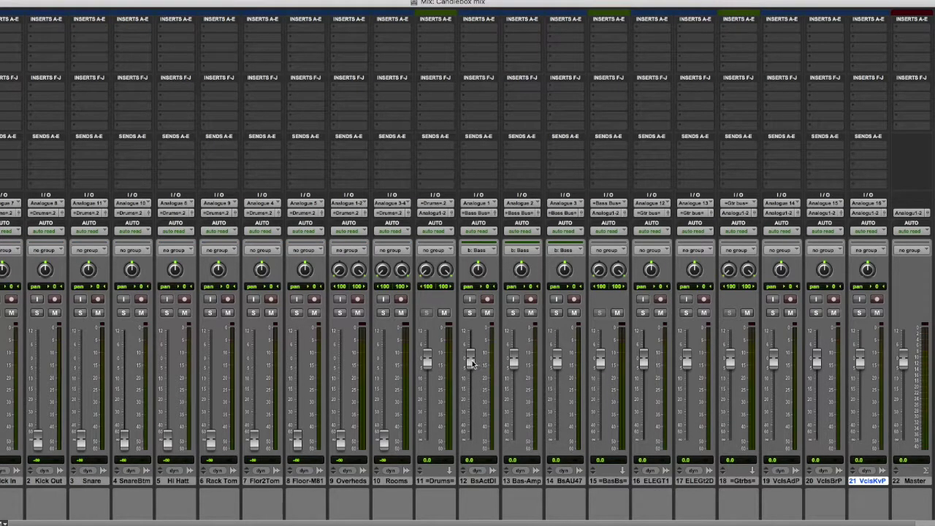
pyautogui.moveTo(471, 363); pyautogui.dragTo(471, 438)
# - Pull the Guitars and Vocals group faders down to -∞, activating one group at a time, and leave all groups inactive
pyautogui.press('c')
pyautogui.press('b')
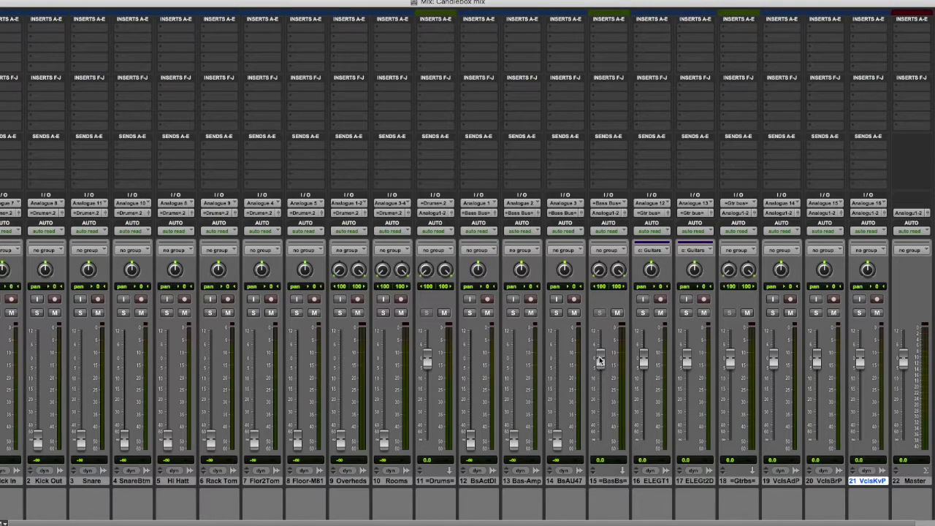
pyautogui.moveTo(644, 360); pyautogui.dragTo(644, 438)
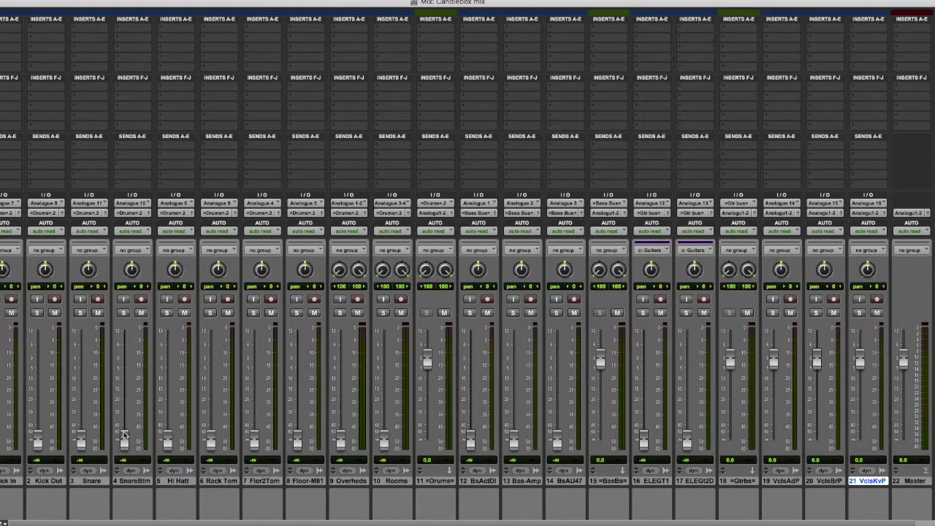
pyautogui.press('c')
pyautogui.press('d')
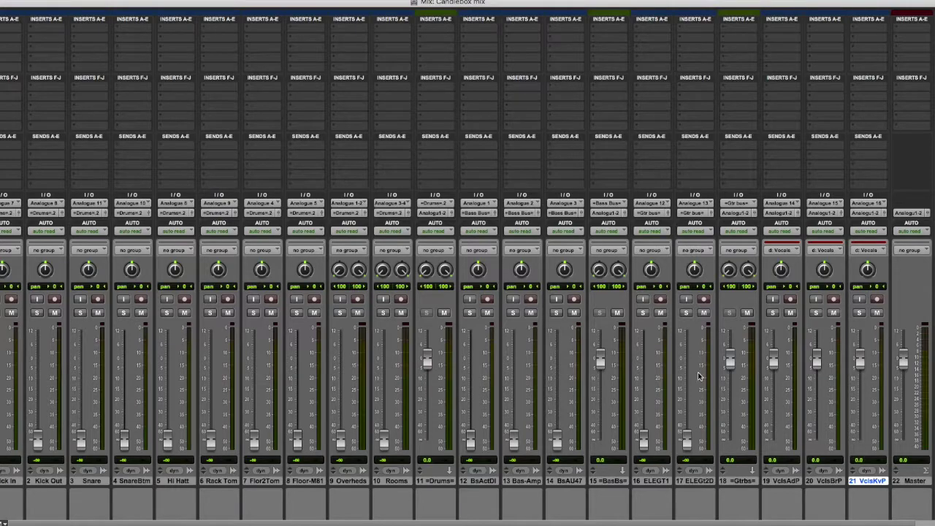
pyautogui.moveTo(776, 367); pyautogui.dragTo(775, 446)
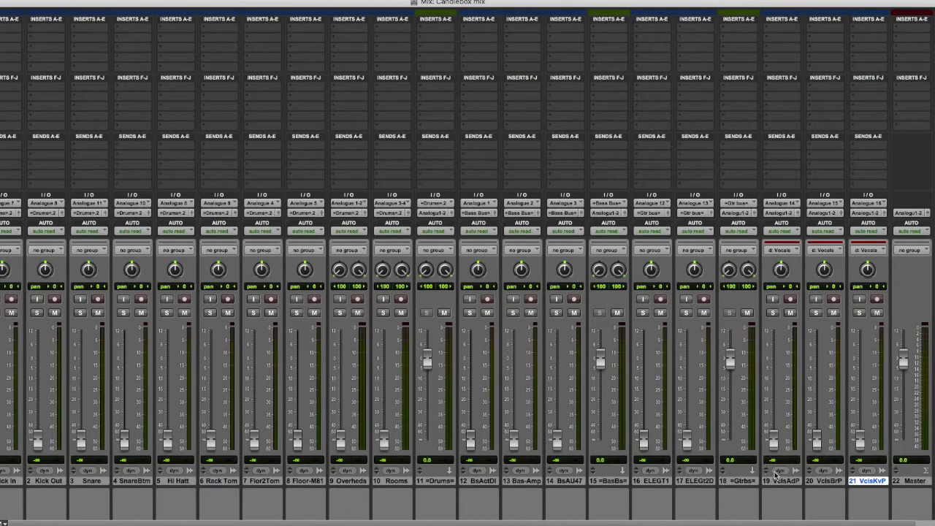
pyautogui.press('d')
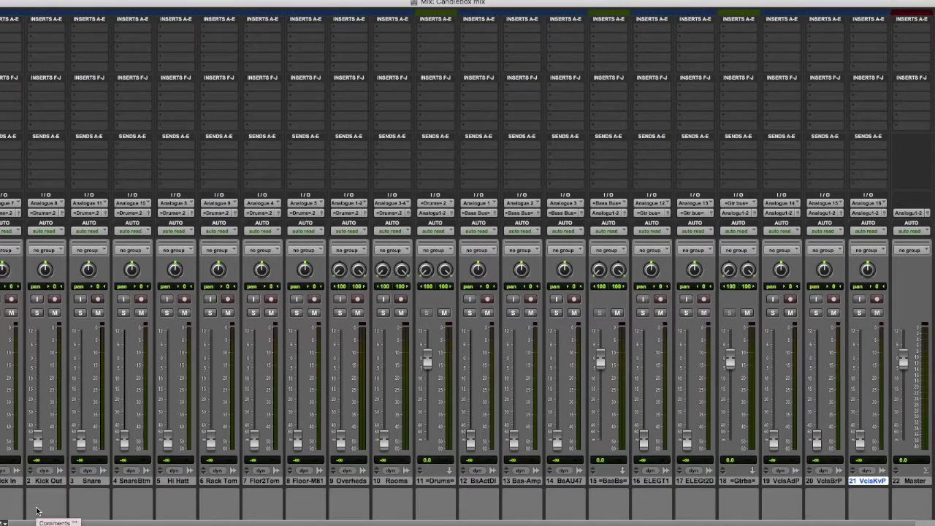
# - Return the playback position to the session start in the Edit window and go back to the Mix window
pyautogui.press('super+equal')
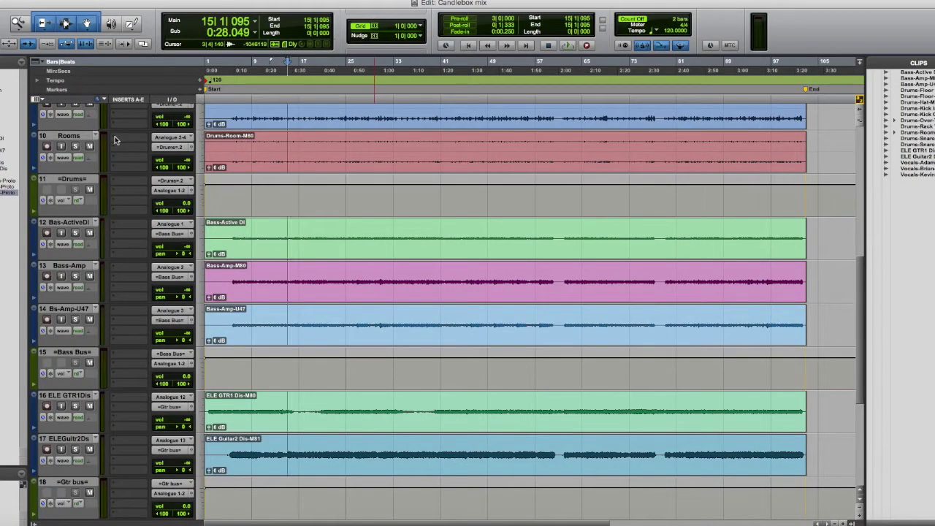
pyautogui.click(470, 45)
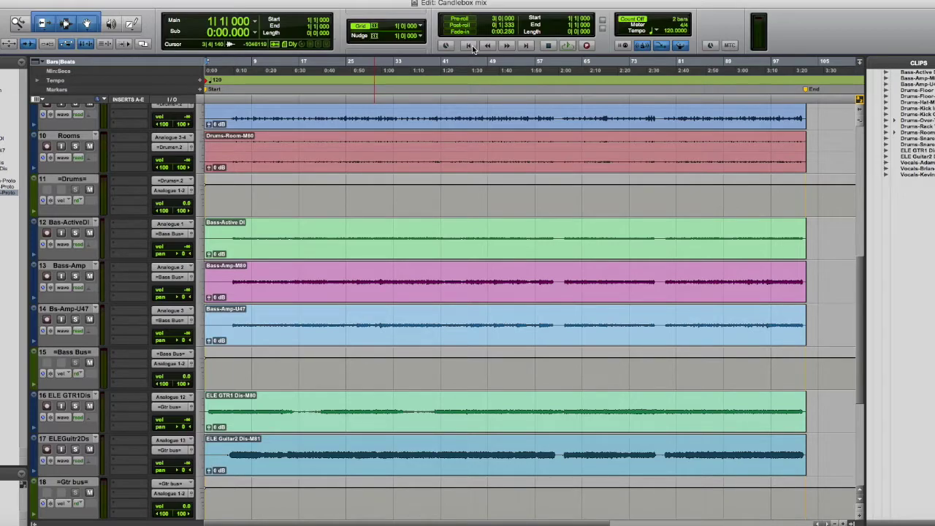
pyautogui.press('super+equal')
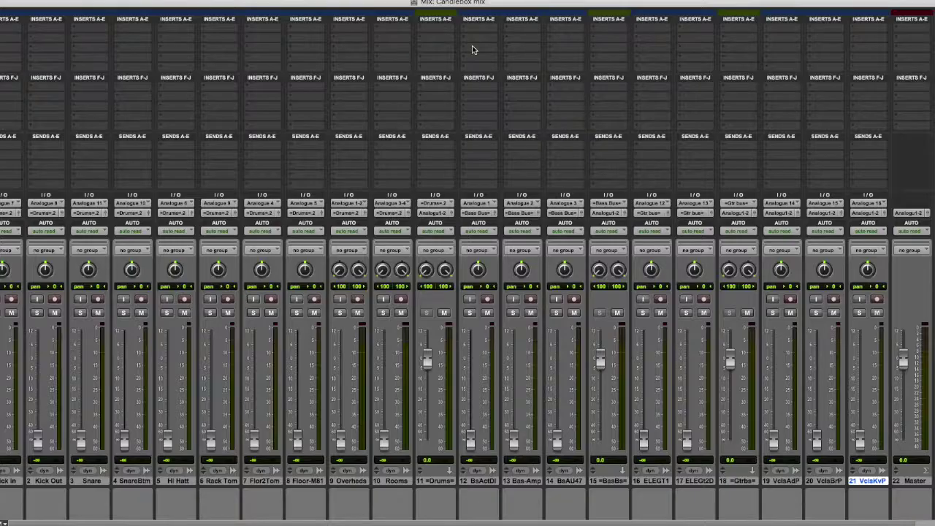